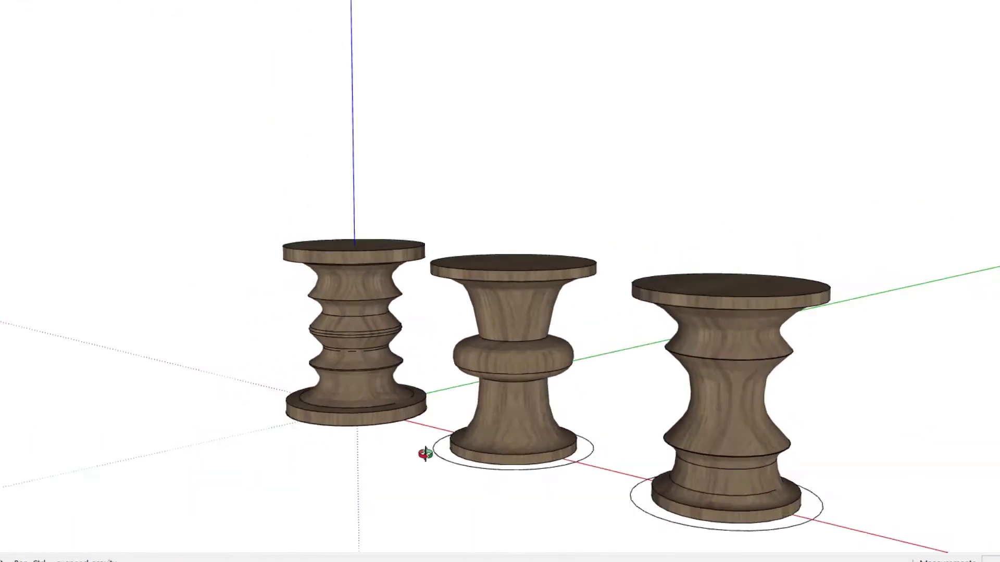
Orbit the view around the three stools in the reference image.
{"action": "mouse_move", "coordinate": [425, 454]}
{"action": "middle_mouse_down"}
{"action": "mouse_move", "coordinate": [460, 408]}
{"action": "mouse_move", "coordinate": [405, 402]}
{"action": "mouse_move", "coordinate": [676, 361]}
{"action": "mouse_move", "coordinate": [889, 272]}
{"action": "mouse_move", "coordinate": [523, 264]}
{"action": "mouse_move", "coordinate": [216, 324]}
{"action": "mouse_move", "coordinate": [974, 233]}
{"action": "mouse_move", "coordinate": [804, 283]}
{"action": "mouse_move", "coordinate": [319, 358]}
{"action": "mouse_move", "coordinate": [374, 429]}
{"action": "middle_mouse_up"}
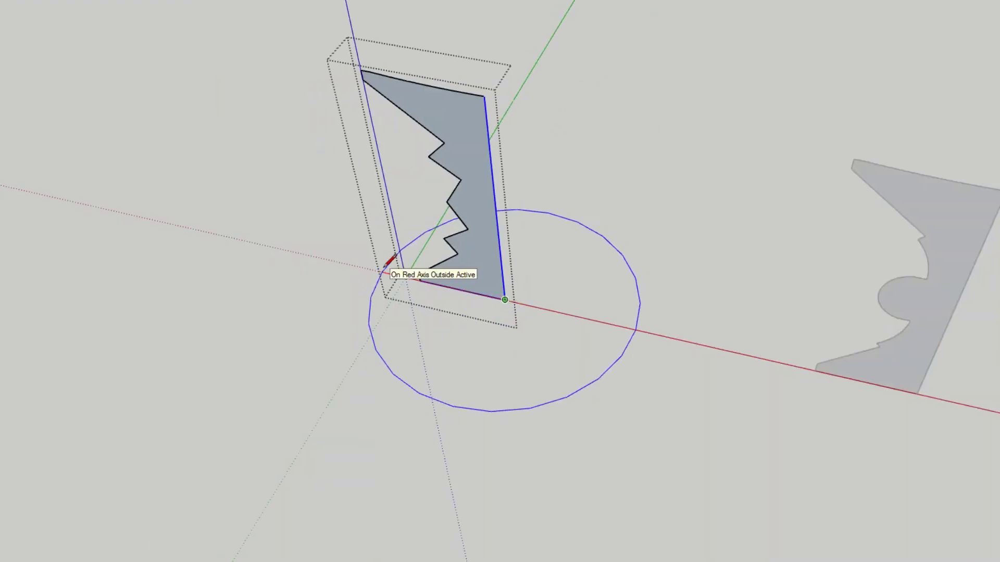
Redraw the circle centred on the profile's bottom corner, discarding the first attempt.
{"action": "key", "text": "Escape"}
{"action": "left_click", "coordinate": [504, 300]}
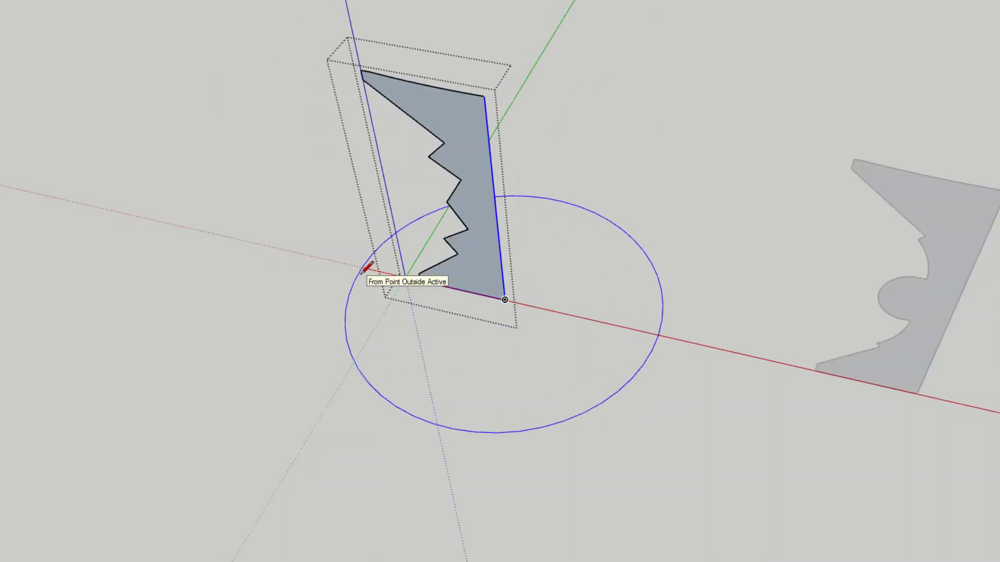
{"action": "left_click", "coordinate": [367, 268]}
{"action": "key", "text": "space"}
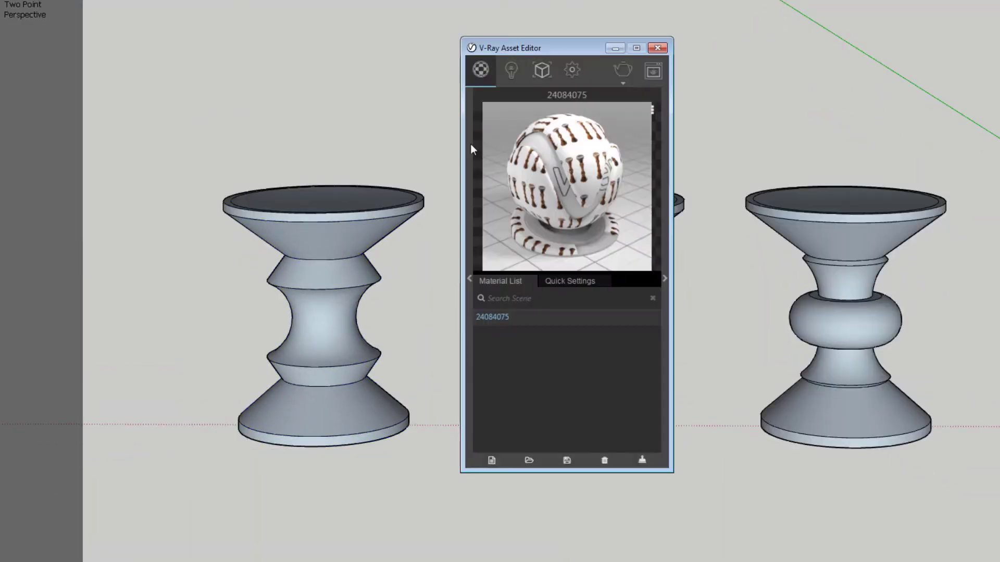
Paint all three stools with the red Color A06 material.
{"action": "left_click", "coordinate": [288, 181]}
{"action": "left_click", "coordinate": [710, 240]}
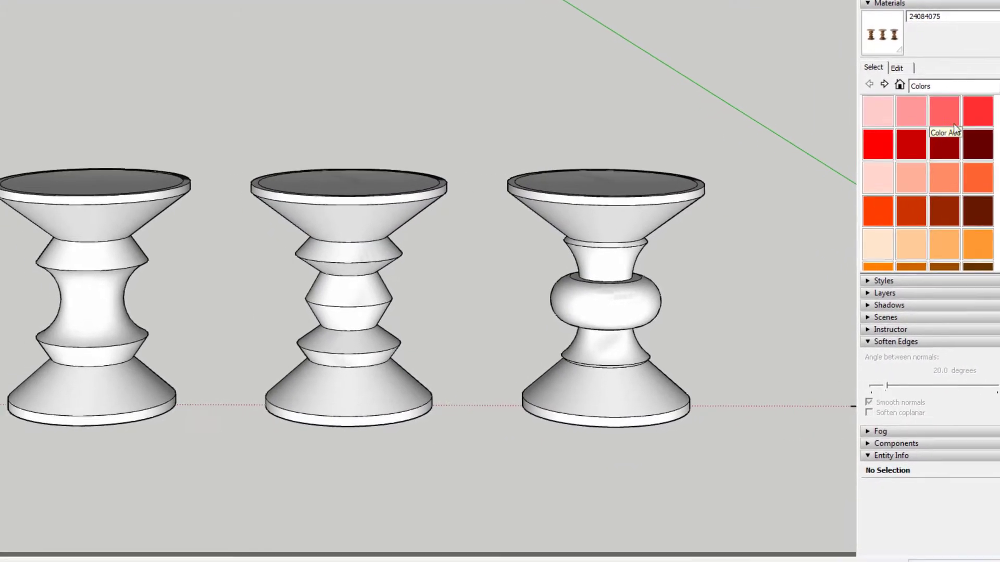
{"action": "left_click", "coordinate": [841, 147]}
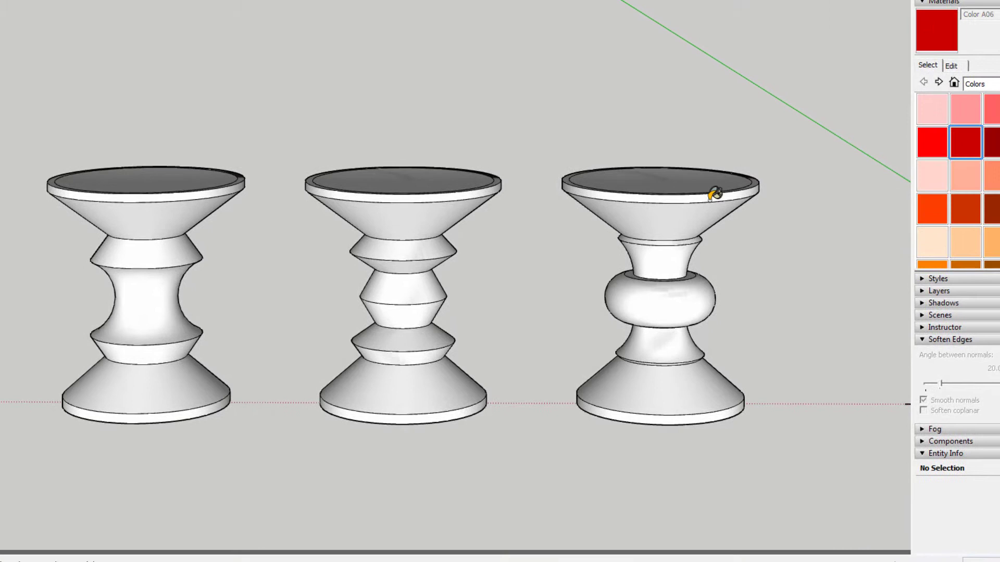
{"action": "left_click", "coordinate": [714, 194]}
{"action": "left_click", "coordinate": [463, 190]}
{"action": "left_click", "coordinate": [208, 188]}
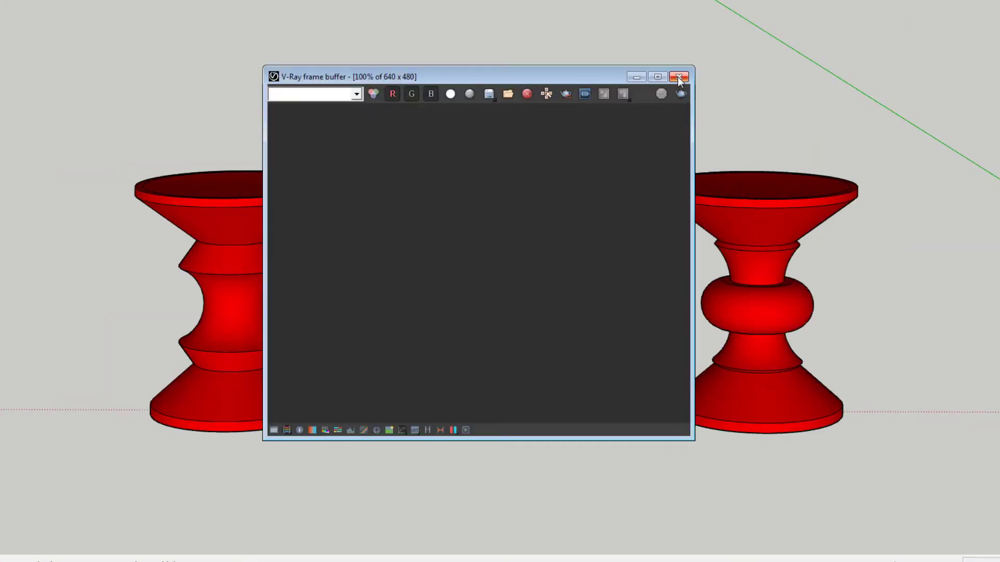
Replace the V-Ray environment sky background with a solid black colour.
{"action": "left_click", "coordinate": [680, 79]}
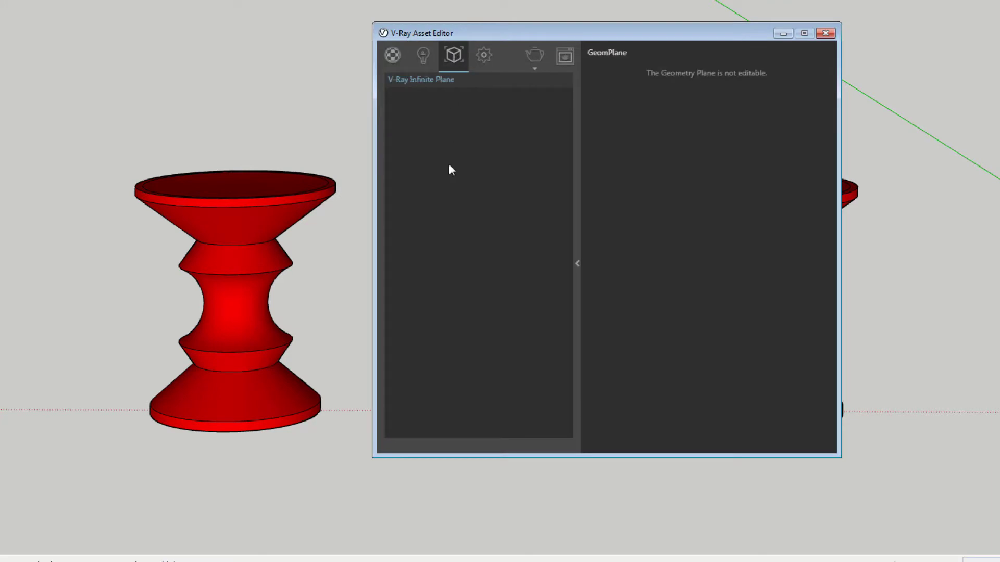
{"action": "left_click", "coordinate": [484, 54]}
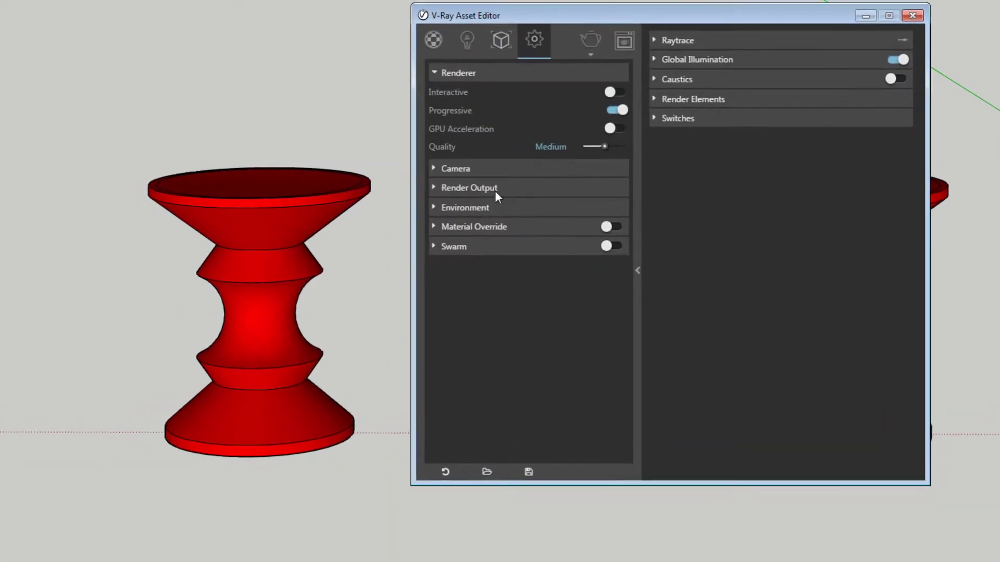
{"action": "left_click", "coordinate": [495, 207]}
{"action": "left_click", "coordinate": [641, 230]}
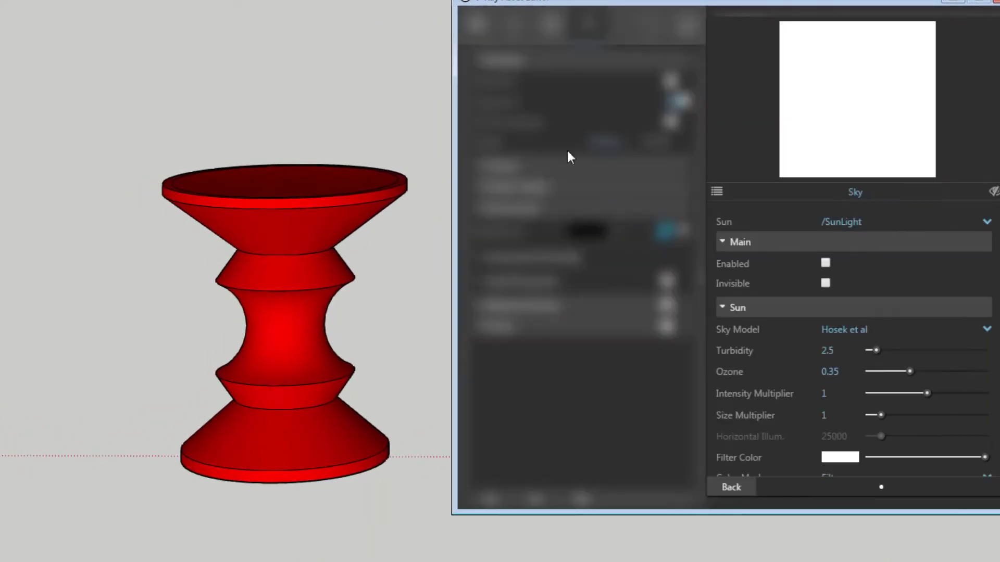
{"action": "left_click", "coordinate": [717, 192]}
{"action": "left_click", "coordinate": [500, 216]}
{"action": "left_click", "coordinate": [838, 243]}
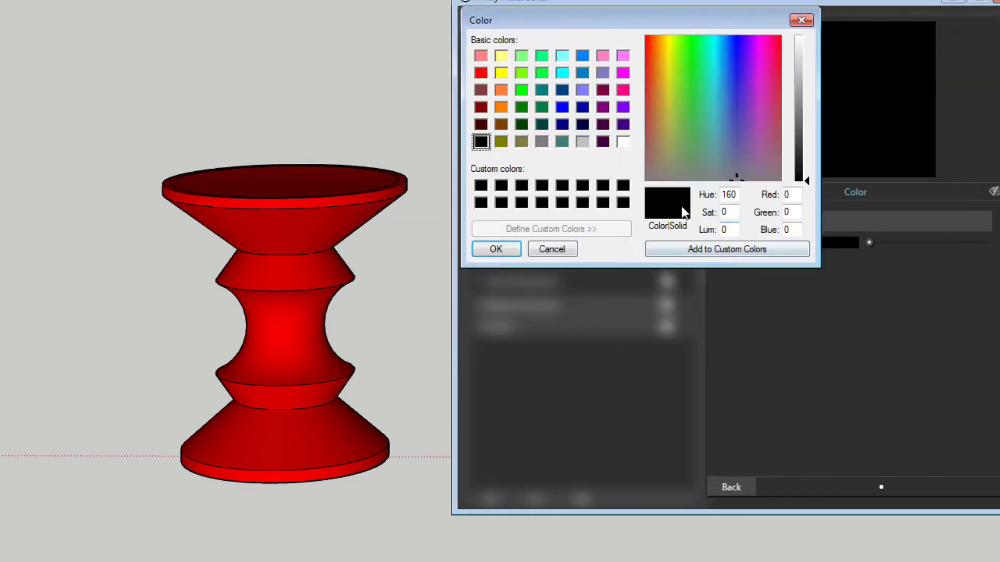
{"action": "left_click", "coordinate": [805, 38]}
{"action": "left_click", "coordinate": [495, 250]}
{"action": "left_click", "coordinate": [731, 487]}
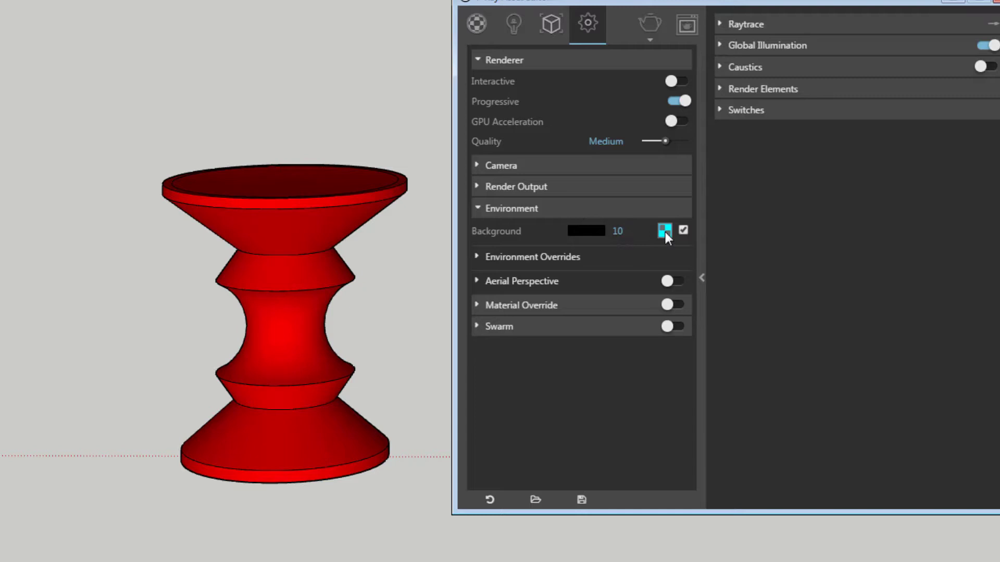
Start an interactive render, enable ambient occlusion and set the background to 100.
{"action": "left_click", "coordinate": [649, 23]}
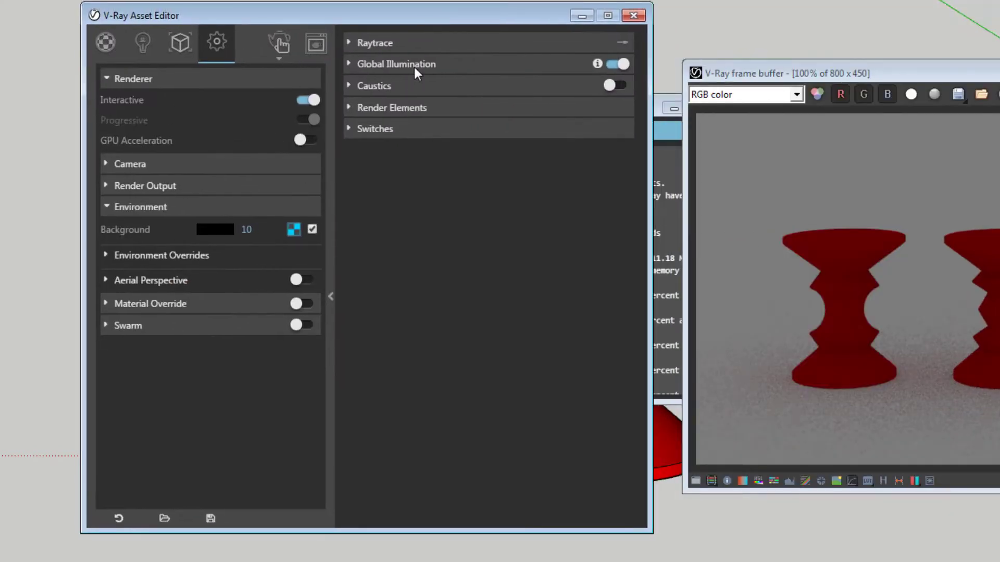
{"action": "left_click", "coordinate": [414, 64]}
{"action": "left_click", "coordinate": [613, 137]}
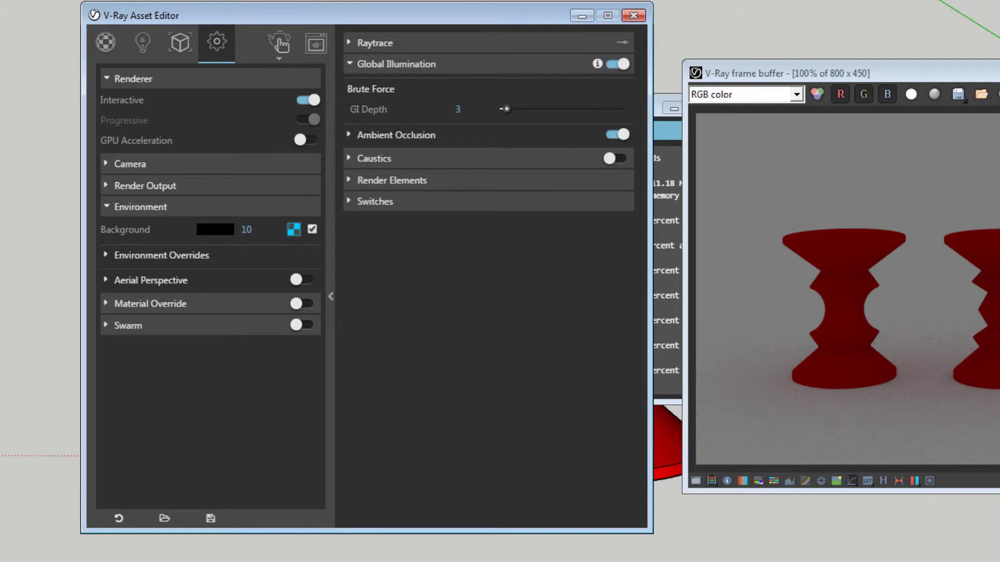
{"action": "type", "text": "0"}
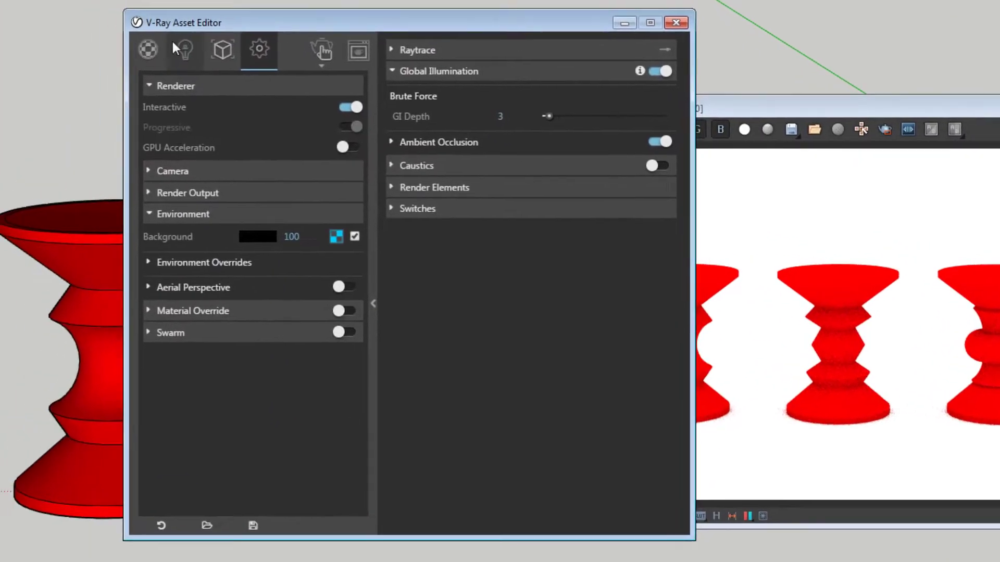
Add reflection to Color A06 with reflection glossiness 0.75.
{"action": "left_click", "coordinate": [177, 50]}
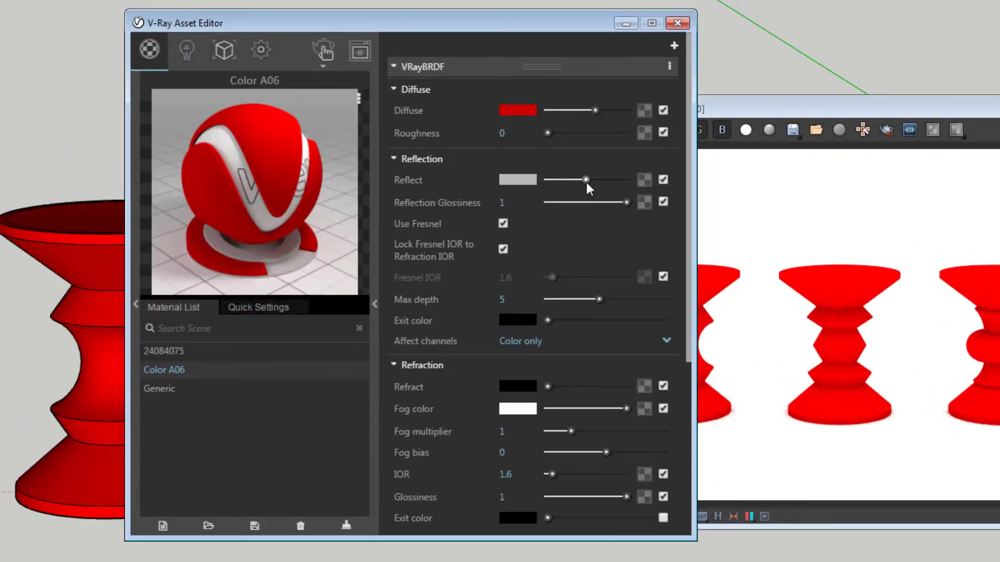
{"action": "mouse_move", "coordinate": [587, 183]}
{"action": "left_mouse_down"}
{"action": "mouse_move", "coordinate": [602, 182]}
{"action": "mouse_move", "coordinate": [607, 203]}
{"action": "left_mouse_up"}
{"action": "left_click", "coordinate": [840, 165]}
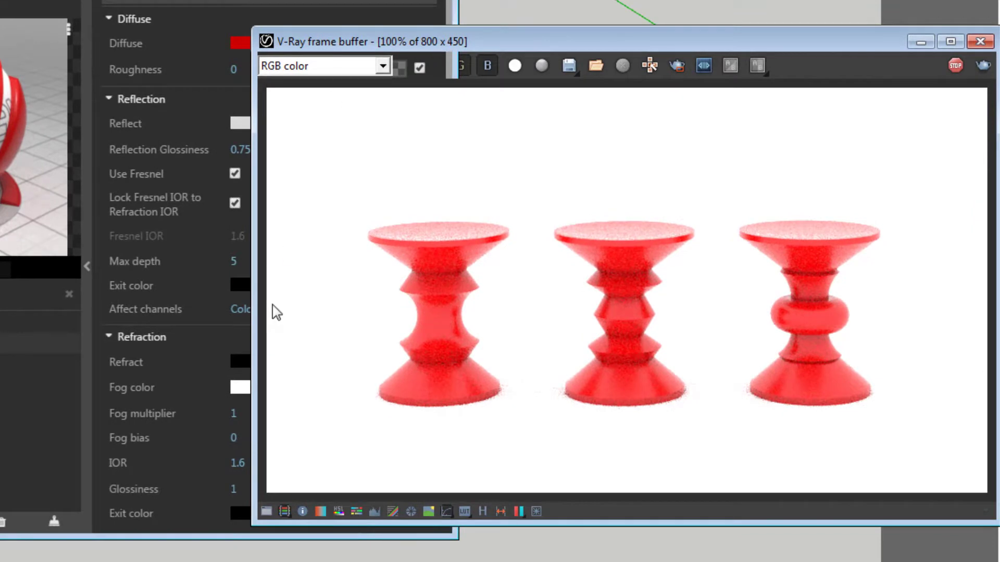
{"action": "left_click", "coordinate": [537, 511]}
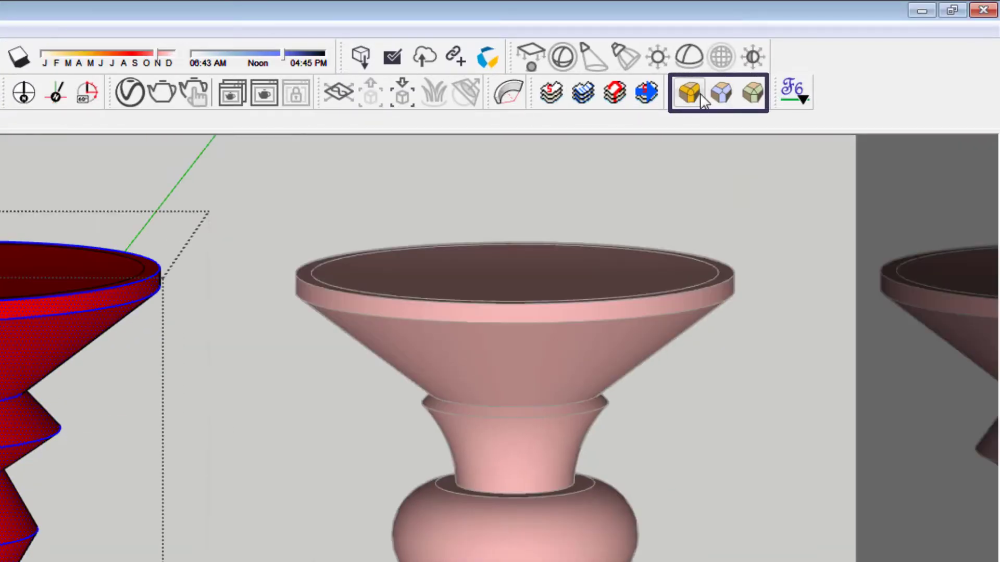
Round the stool's selected edges with RoundCorner.
{"action": "left_click", "coordinate": [689, 92]}
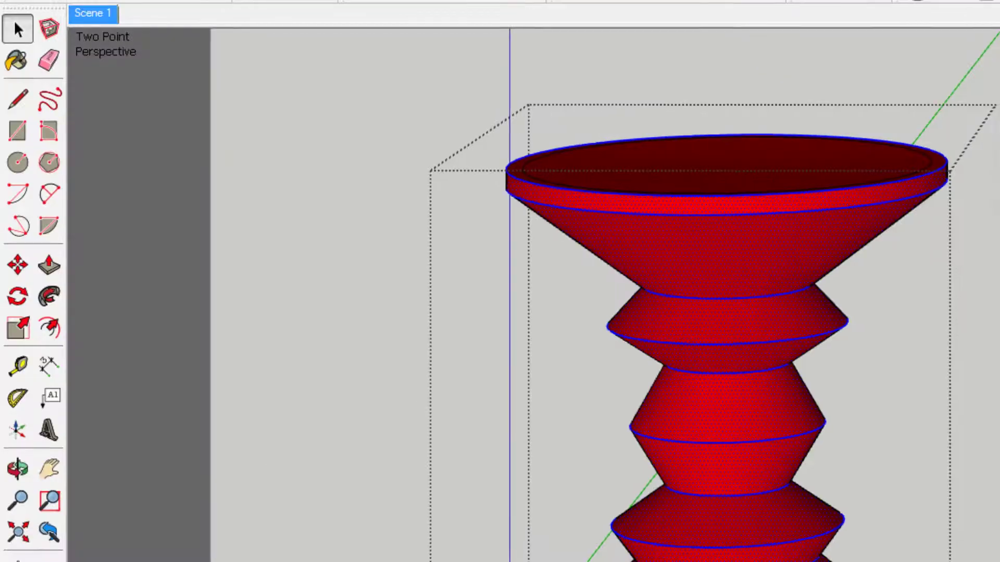
{"action": "left_click", "coordinate": [879, 56]}
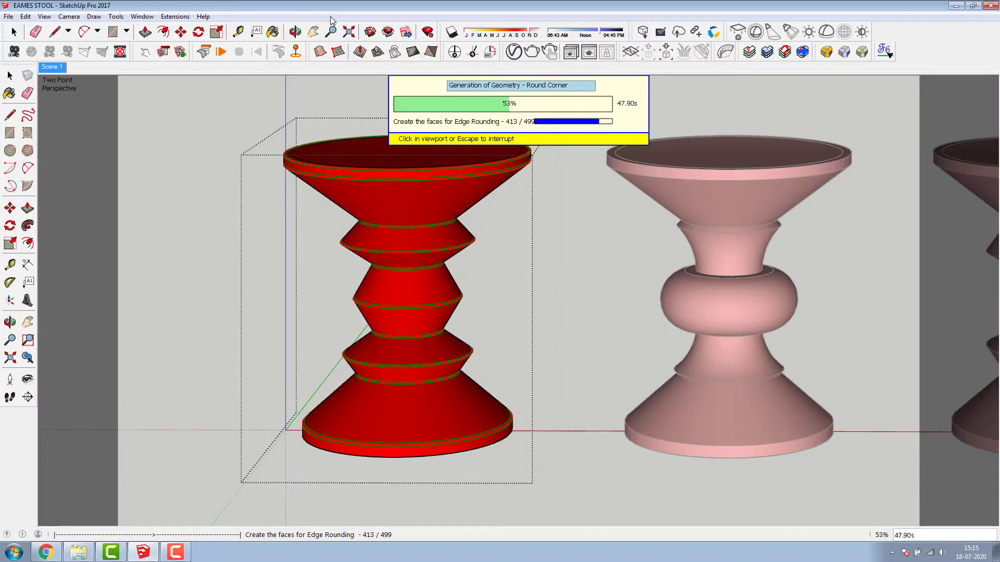
{"action": "key", "text": "space"}
{"action": "key", "text": "Escape"}
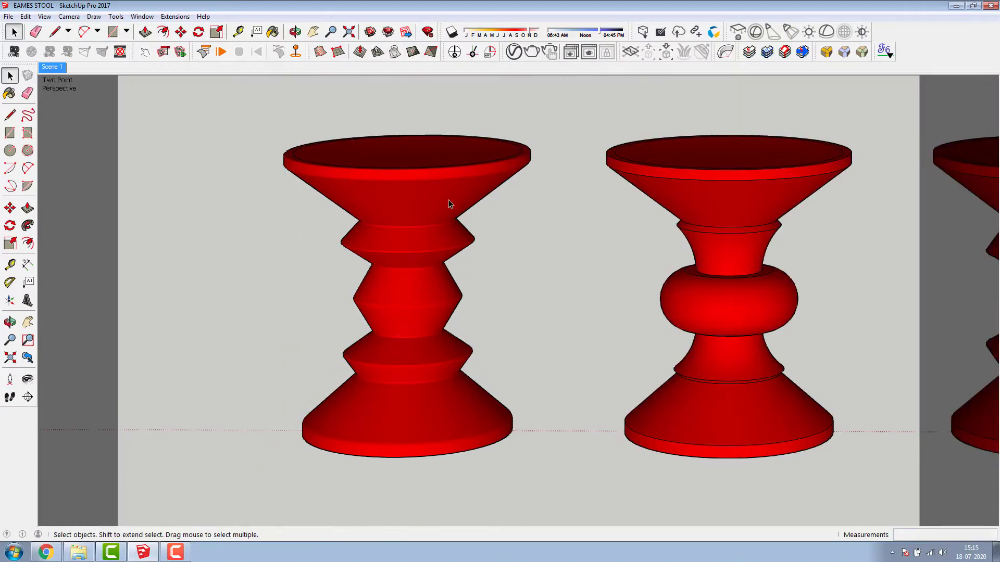
Round the first stool's top rim with a 1mm offset.
{"action": "double_click", "coordinate": [393, 196]}
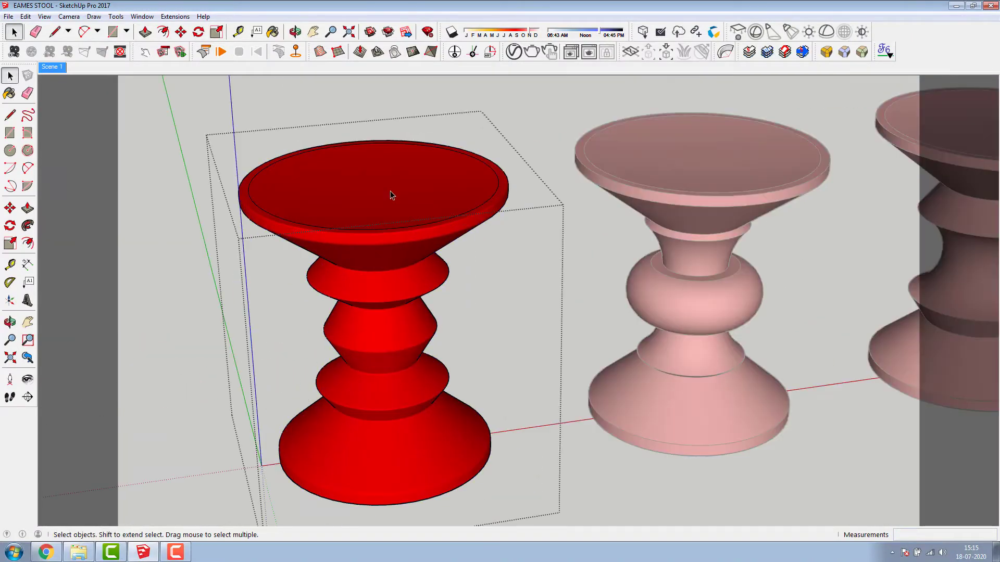
{"action": "left_click", "coordinate": [843, 52]}
{"action": "left_click", "coordinate": [254, 94]}
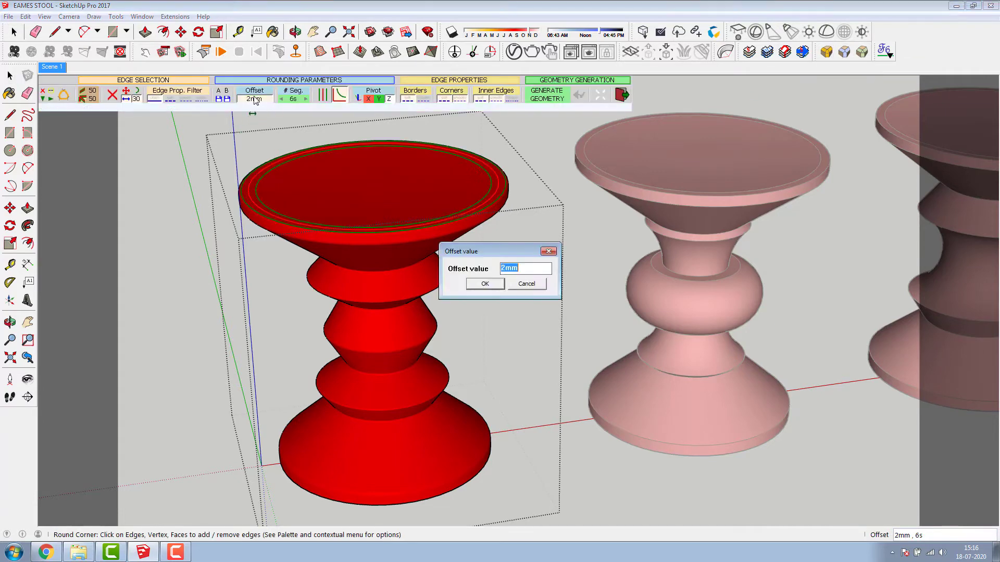
{"action": "type", "text": "1"}
{"action": "key", "text": "Return"}
{"action": "left_click", "coordinate": [540, 97]}
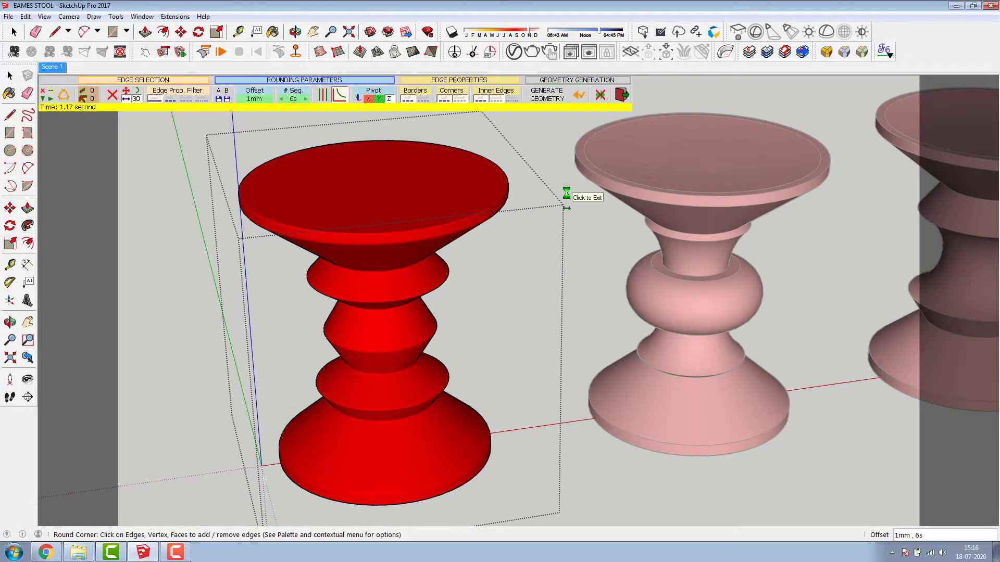
{"action": "left_click", "coordinate": [226, 305]}
Select the stool's bottom rim edge and set its bevel offset to 6mm.
{"action": "middle_click_drag", "start_coordinate": [226, 306], "coordinate": [406, 239]}
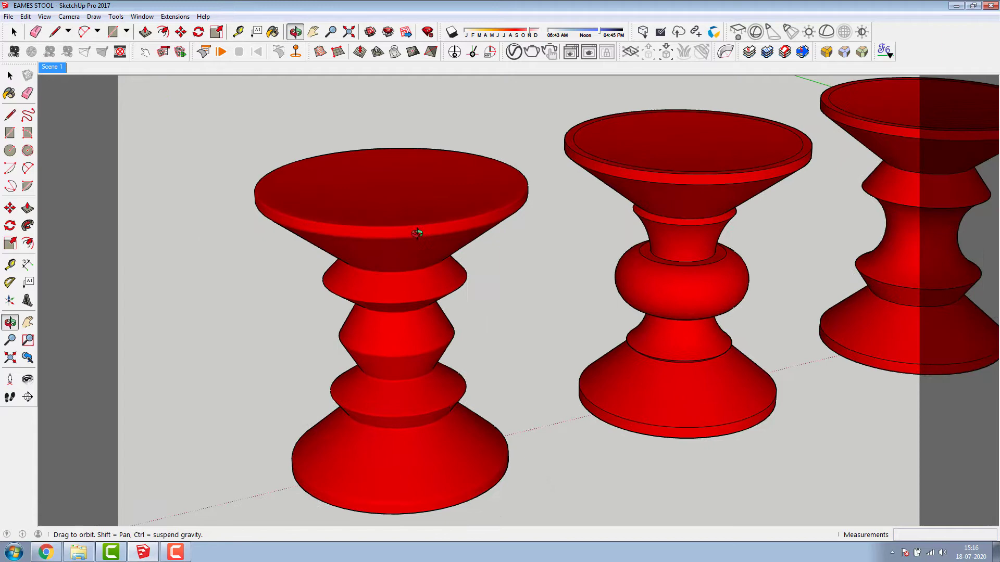
{"action": "scroll", "coordinate": [413, 244], "scroll_direction": "up", "scroll_amount": 3}
{"action": "double_click", "coordinate": [413, 244]}
{"action": "left_click", "coordinate": [862, 52]}
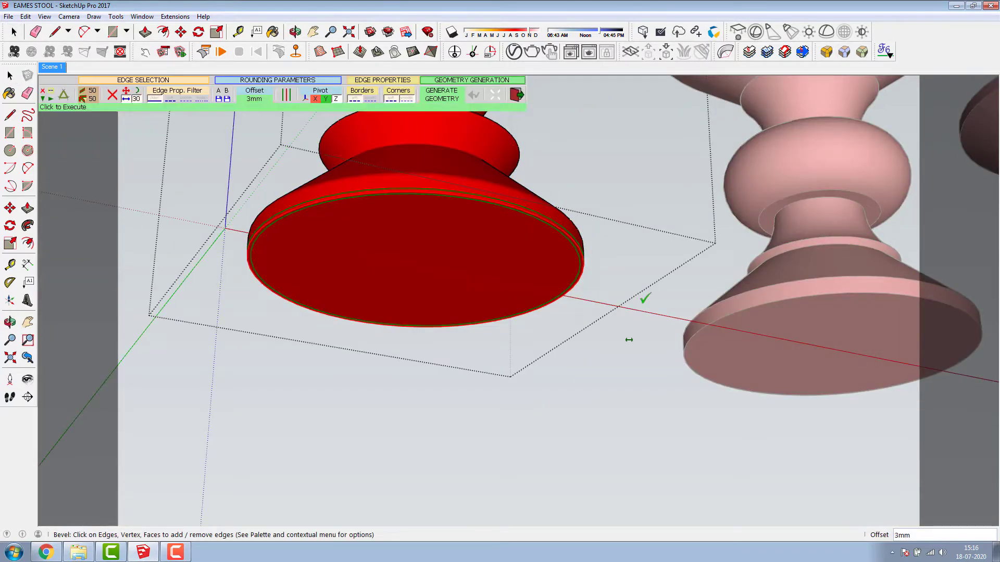
{"action": "mouse_move", "coordinate": [330, 250]}
{"action": "middle_mouse_down"}
{"action": "mouse_move", "coordinate": [328, 230]}
{"action": "mouse_move", "coordinate": [420, 339]}
{"action": "mouse_move", "coordinate": [463, 371]}
{"action": "mouse_move", "coordinate": [364, 235]}
{"action": "middle_mouse_up"}
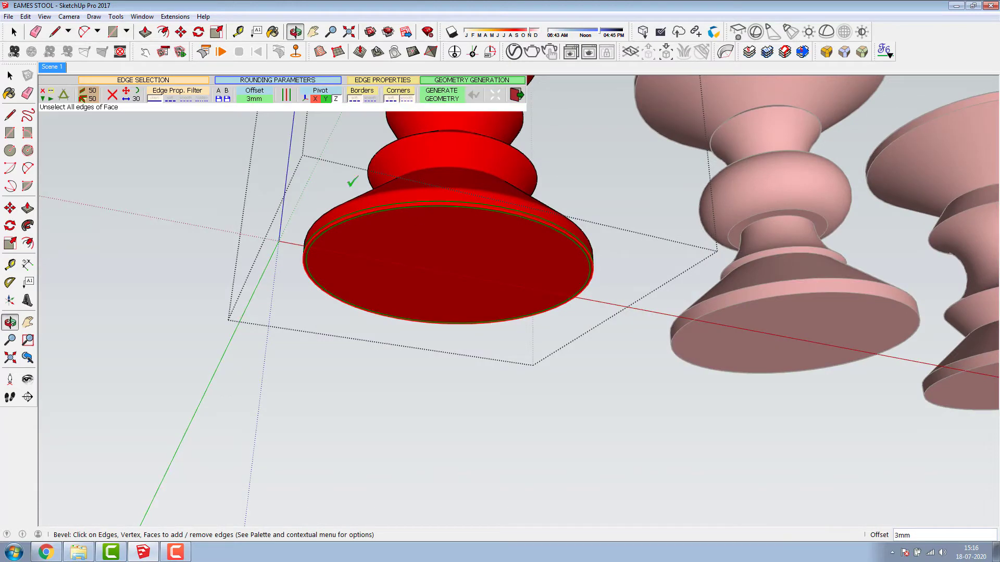
{"action": "left_click", "coordinate": [254, 97]}
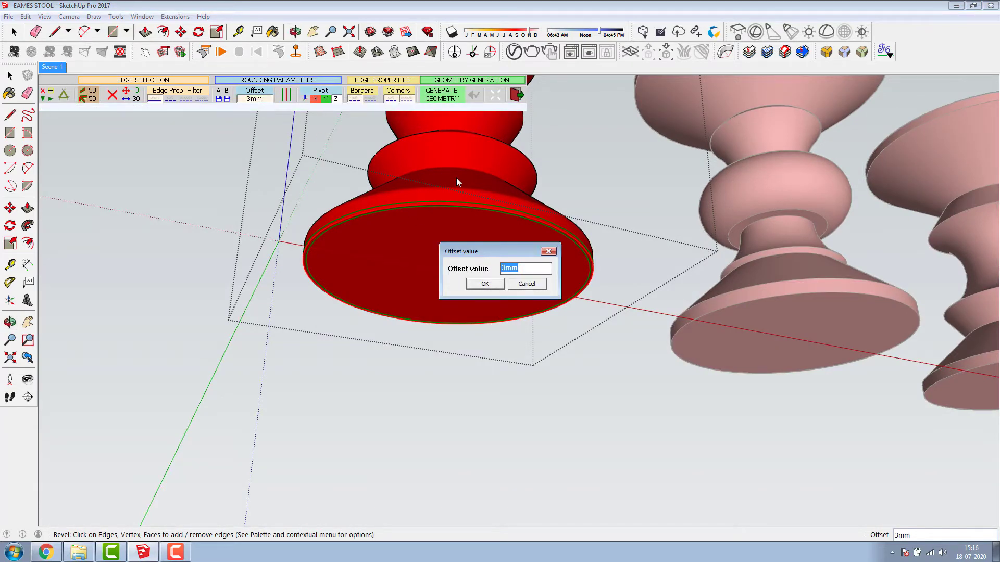
{"action": "type", "text": "6"}
{"action": "key", "text": "Return"}
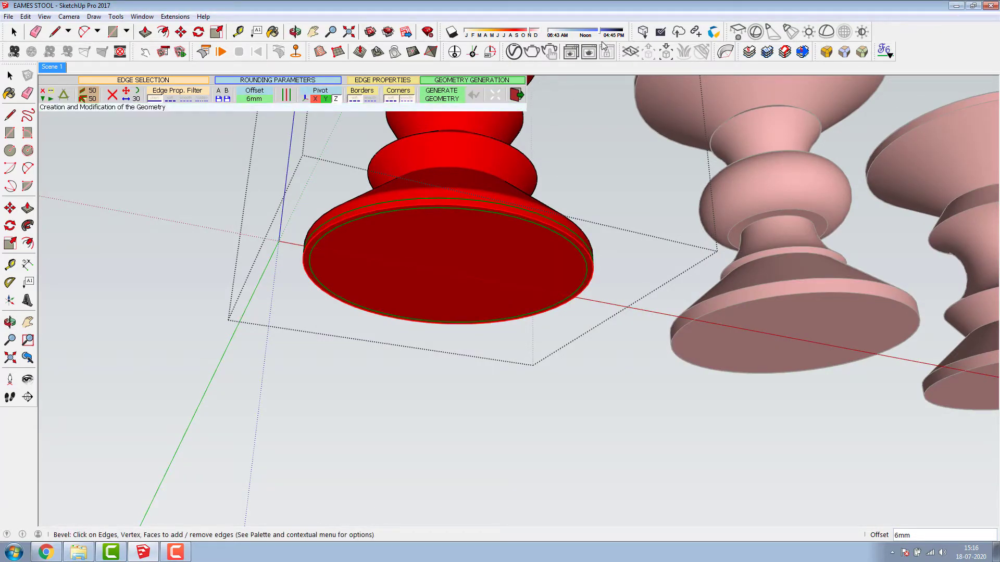
Generate the 6mm base bevel, inspect the render close up, then close the render windows.
{"action": "left_click", "coordinate": [425, 92]}
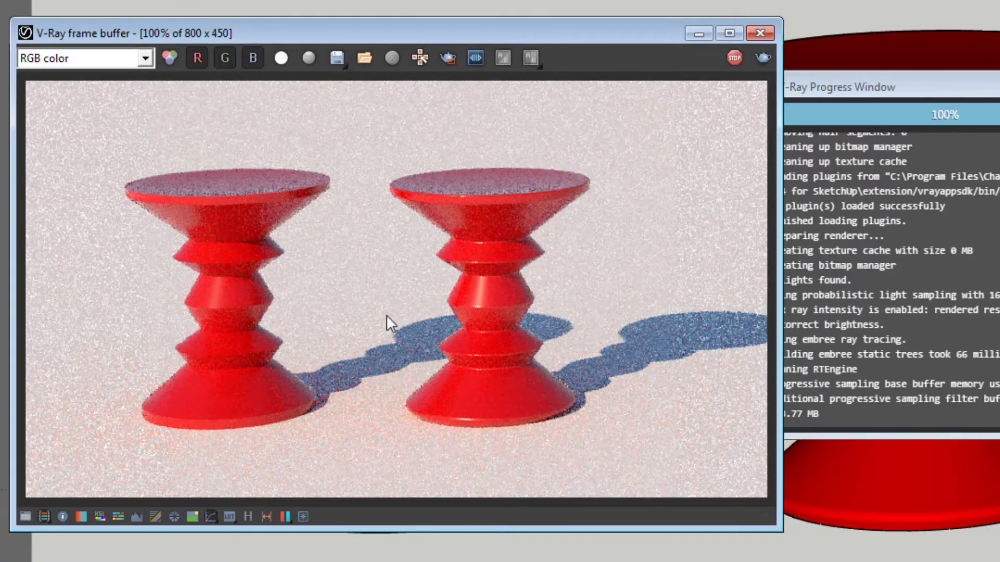
{"action": "scroll", "coordinate": [305, 326], "scroll_direction": "up", "scroll_amount": 2}
{"action": "mouse_move", "coordinate": [259, 270]}
{"action": "middle_mouse_down"}
{"action": "mouse_move", "coordinate": [191, 264]}
{"action": "mouse_move", "coordinate": [252, 217]}
{"action": "mouse_move", "coordinate": [220, 211]}
{"action": "middle_mouse_up"}
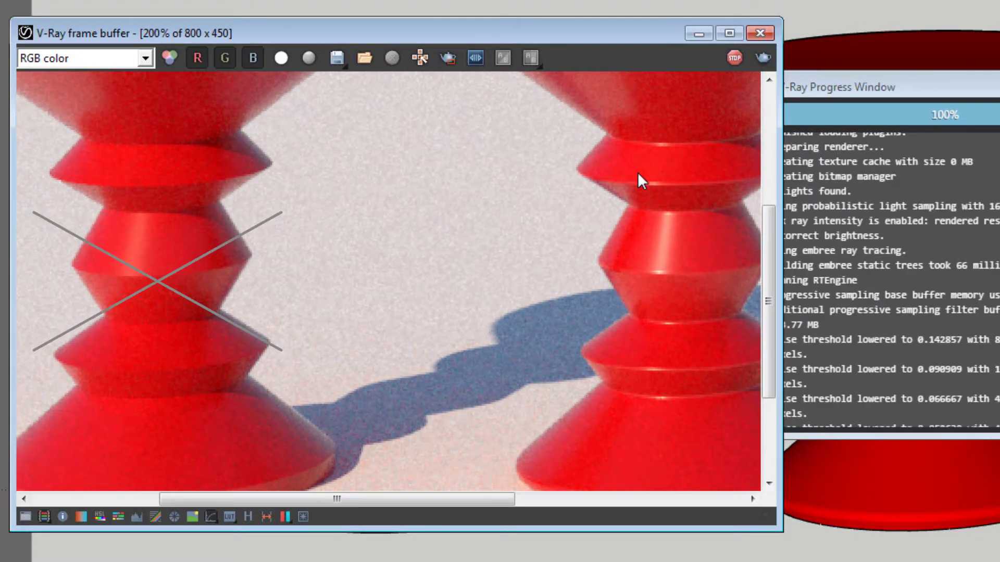
{"action": "double_click", "coordinate": [619, 298]}
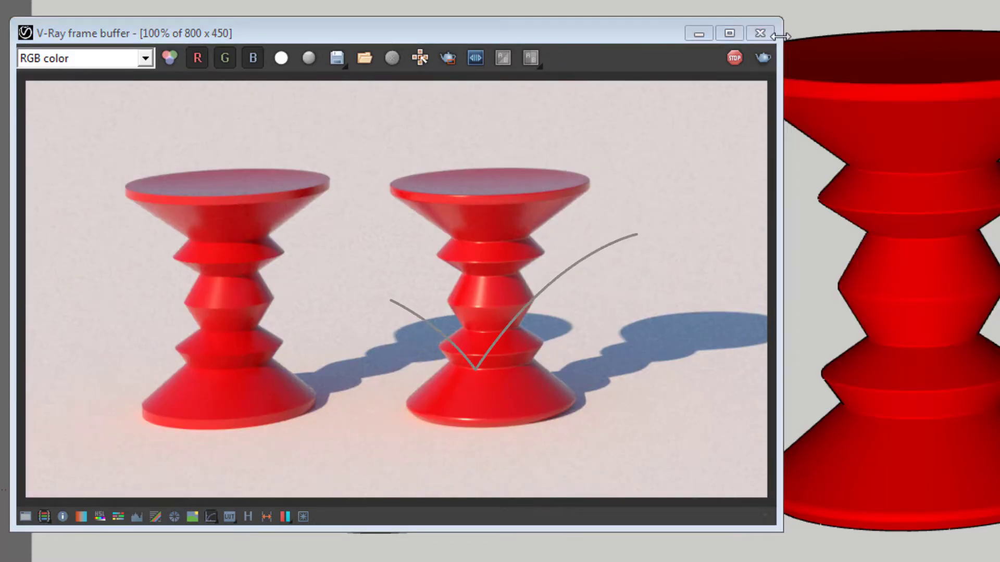
{"action": "left_click", "coordinate": [761, 32]}
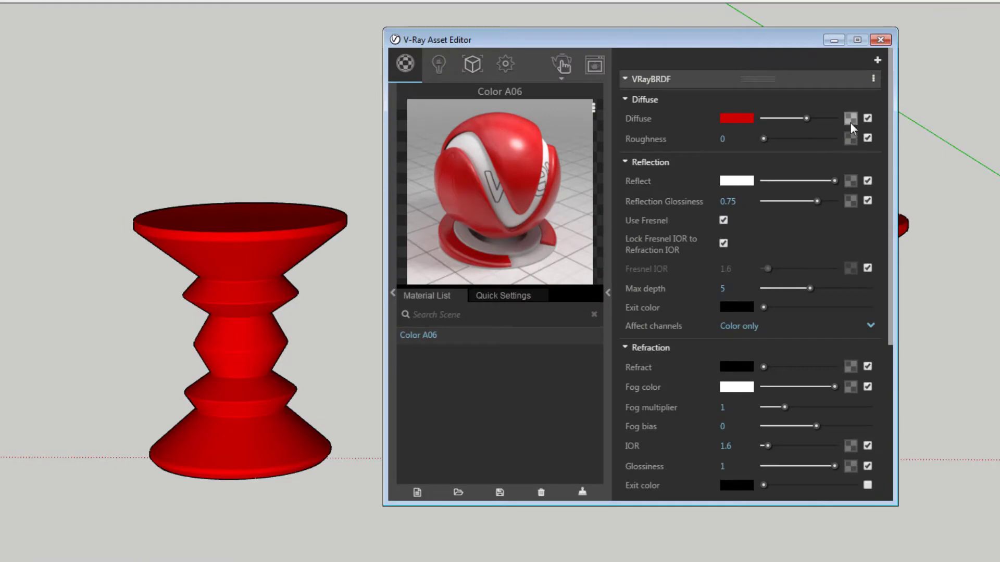
Load the dark wood-laminate bitmap as Color A06's diffuse texture.
{"action": "left_click", "coordinate": [851, 122]}
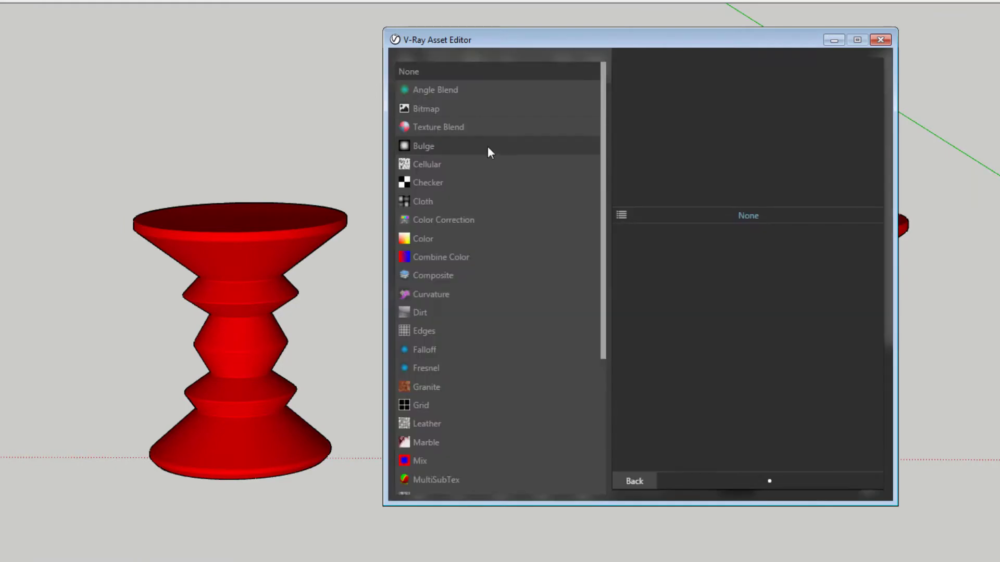
{"action": "left_click", "coordinate": [460, 113]}
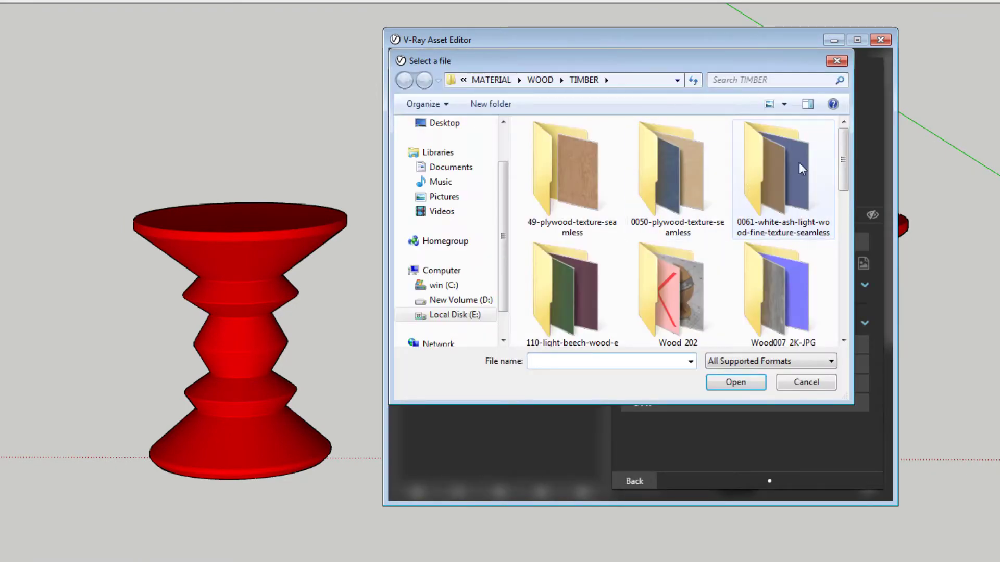
{"action": "left_click_drag", "start_coordinate": [842, 146], "coordinate": [842, 302]}
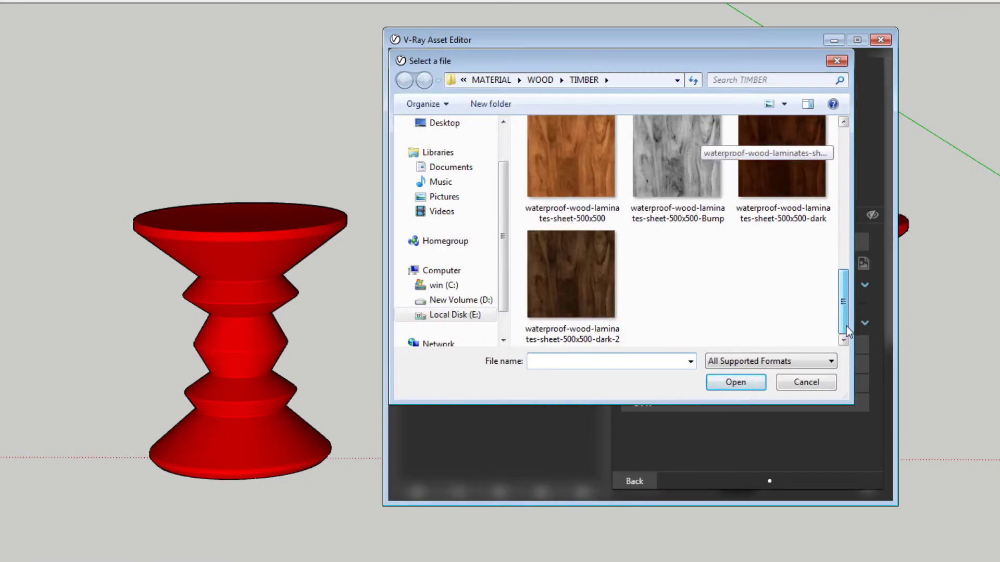
{"action": "left_click", "coordinate": [545, 169]}
{"action": "double_click", "coordinate": [788, 157]}
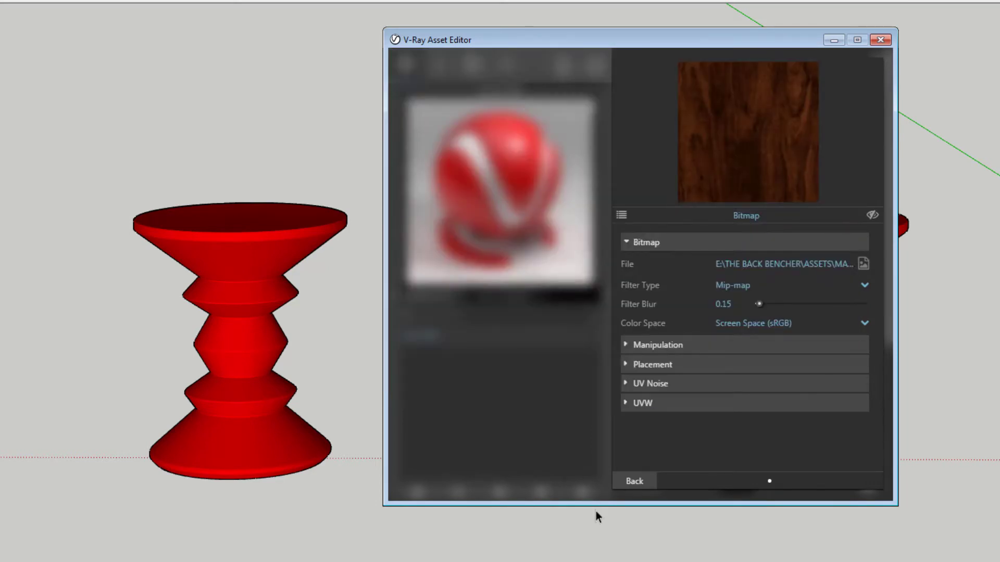
{"action": "left_click", "coordinate": [636, 481]}
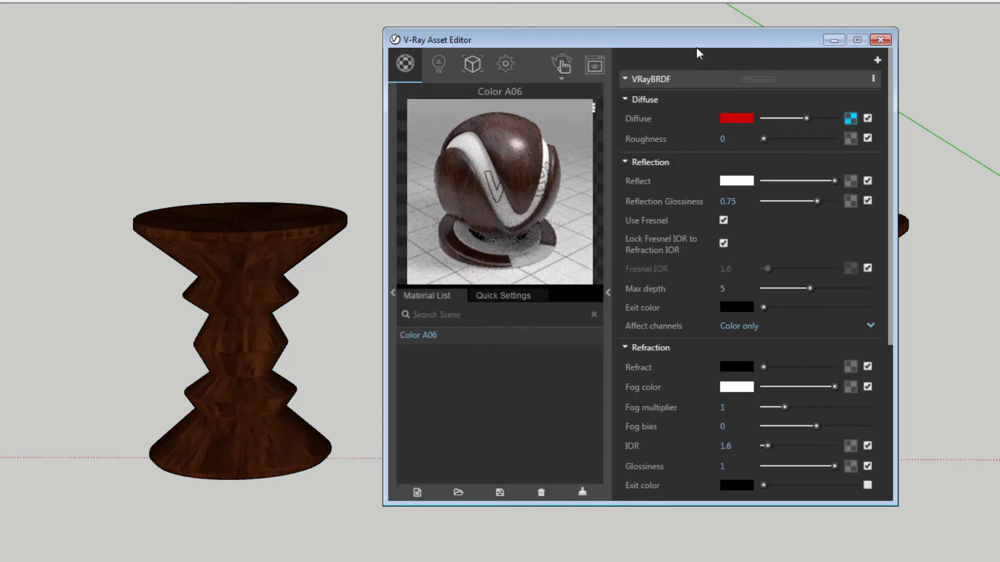
{"action": "left_click", "coordinate": [879, 40]}
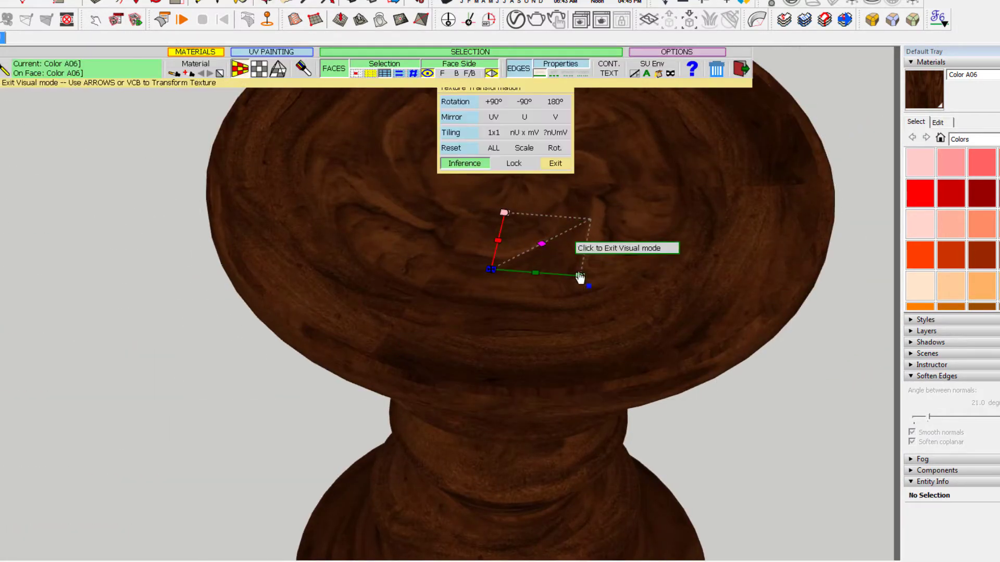
Rotate the wood grain on the stool tops and realign it on the stool faces.
{"action": "left_click_drag", "start_coordinate": [581, 279], "coordinate": [587, 312]}
{"action": "left_click", "coordinate": [264, 76]}
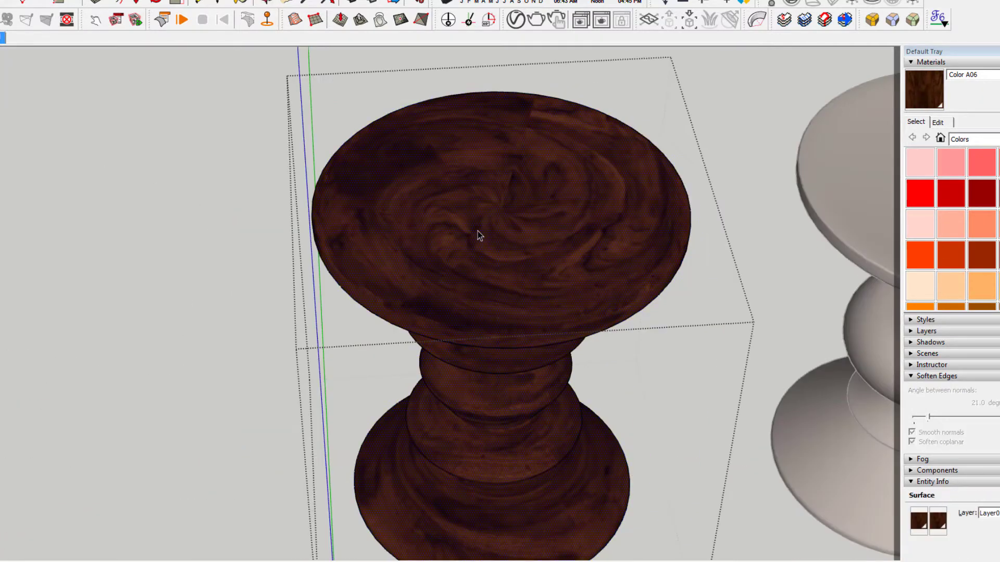
{"action": "key", "text": "ctrl+t"}
{"action": "scroll", "coordinate": [465, 221], "scroll_direction": "up", "scroll_amount": 2}
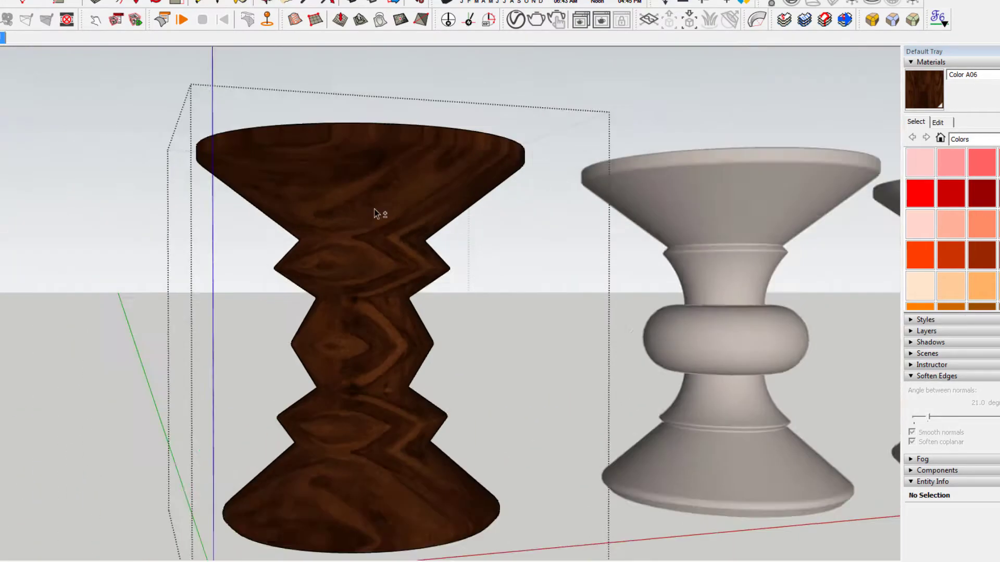
{"action": "mouse_move", "coordinate": [374, 208]}
{"action": "middle_mouse_down"}
{"action": "mouse_move", "coordinate": [373, 260]}
{"action": "mouse_move", "coordinate": [317, 233]}
{"action": "middle_mouse_up"}
{"action": "left_click", "coordinate": [755, 25]}
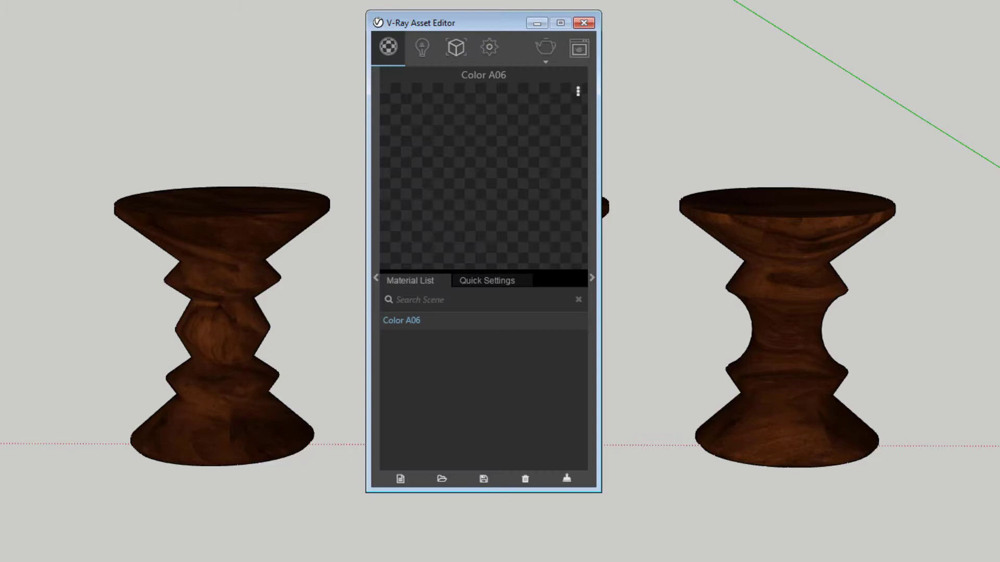
Move the V-Ray editor aside and expand its environment settings.
{"action": "left_click_drag", "start_coordinate": [450, 33], "coordinate": [118, 34]}
{"action": "left_click", "coordinate": [115, 56]}
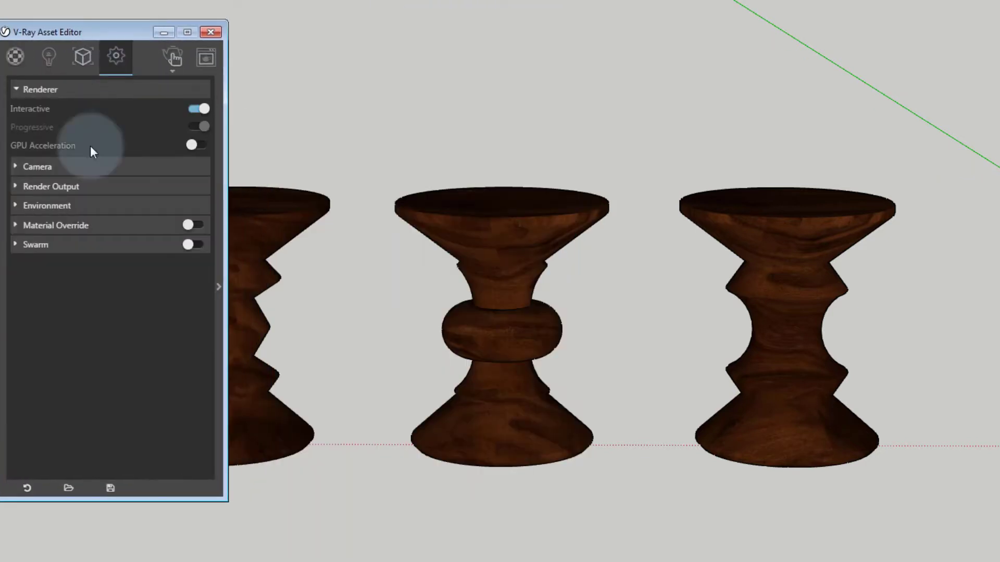
{"action": "left_click", "coordinate": [45, 187]}
{"action": "left_click", "coordinate": [47, 186]}
{"action": "left_click", "coordinate": [83, 206]}
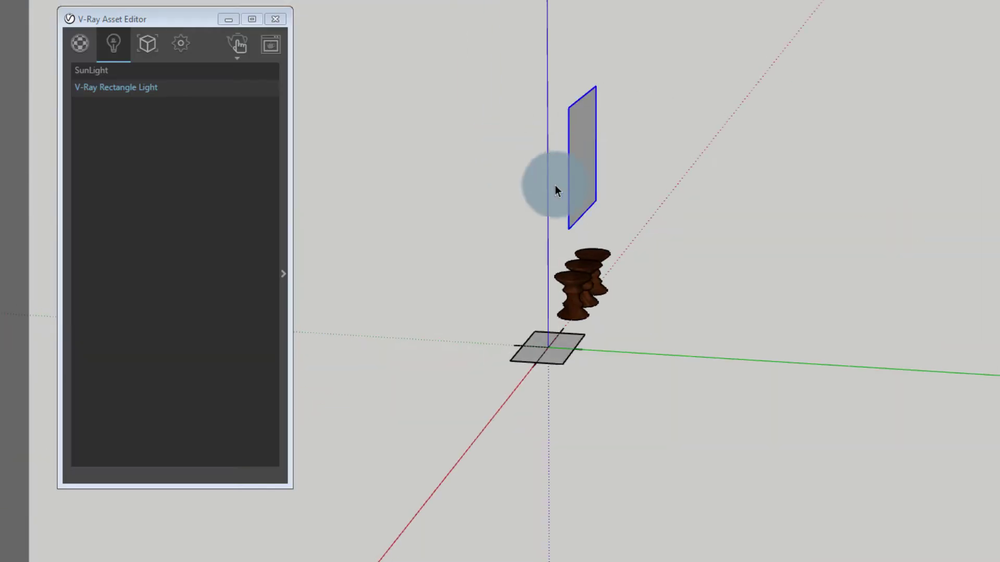
Rotate the rectangle light and make a copy of it a separate second rectangle light.
{"action": "mouse_move", "coordinate": [567, 230]}
{"action": "middle_mouse_down"}
{"action": "mouse_move", "coordinate": [895, 286]}
{"action": "mouse_move", "coordinate": [634, 250]}
{"action": "mouse_move", "coordinate": [562, 397]}
{"action": "mouse_move", "coordinate": [540, 311]}
{"action": "mouse_move", "coordinate": [690, 409]}
{"action": "mouse_move", "coordinate": [734, 314]}
{"action": "middle_mouse_up"}
{"action": "key", "text": "q"}
{"action": "left_click", "coordinate": [966, 373]}
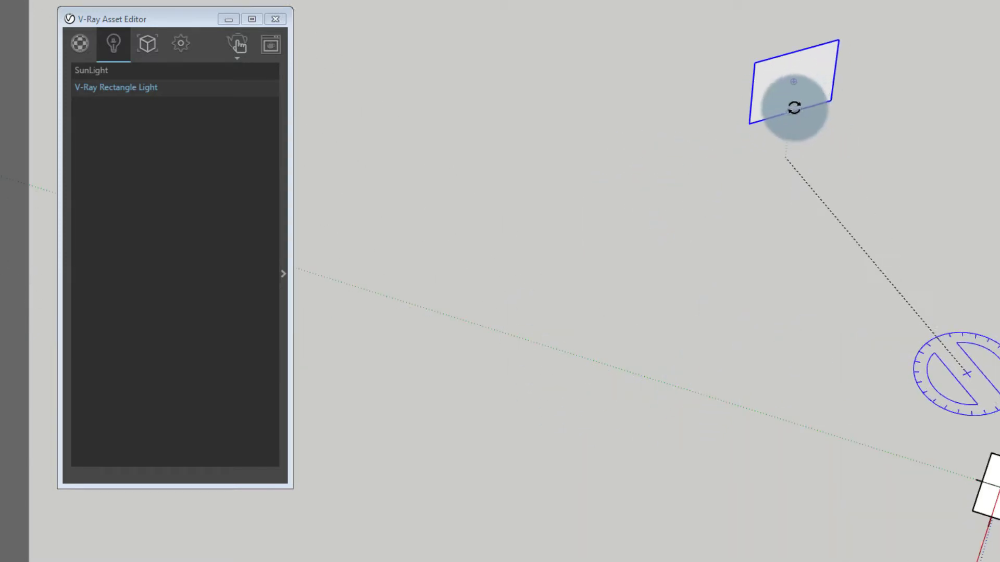
{"action": "left_click", "coordinate": [791, 112]}
{"action": "left_click", "coordinate": [634, 423]}
{"action": "right_click", "coordinate": [645, 401]}
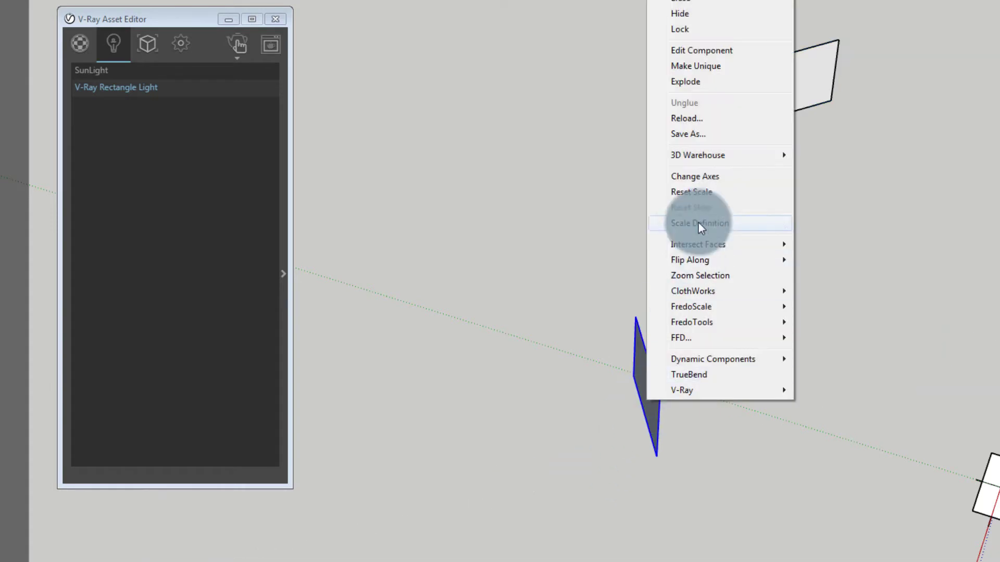
{"action": "left_click", "coordinate": [693, 83]}
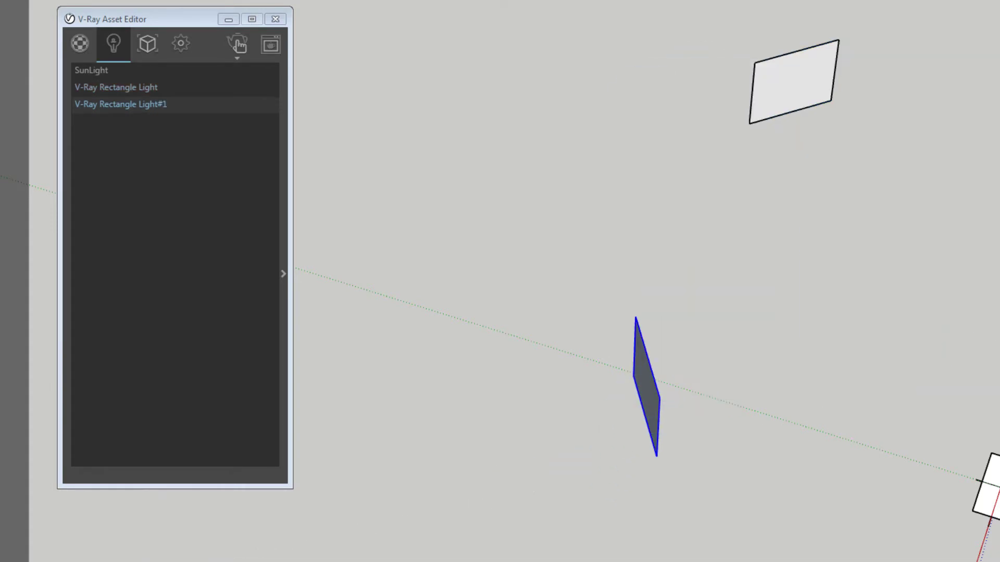
{"action": "left_click", "coordinate": [282, 284]}
Set the first light's intensity to 3000 and the second light's to 1000.
{"action": "type", "text": "3000"}
{"action": "key", "text": "Return"}
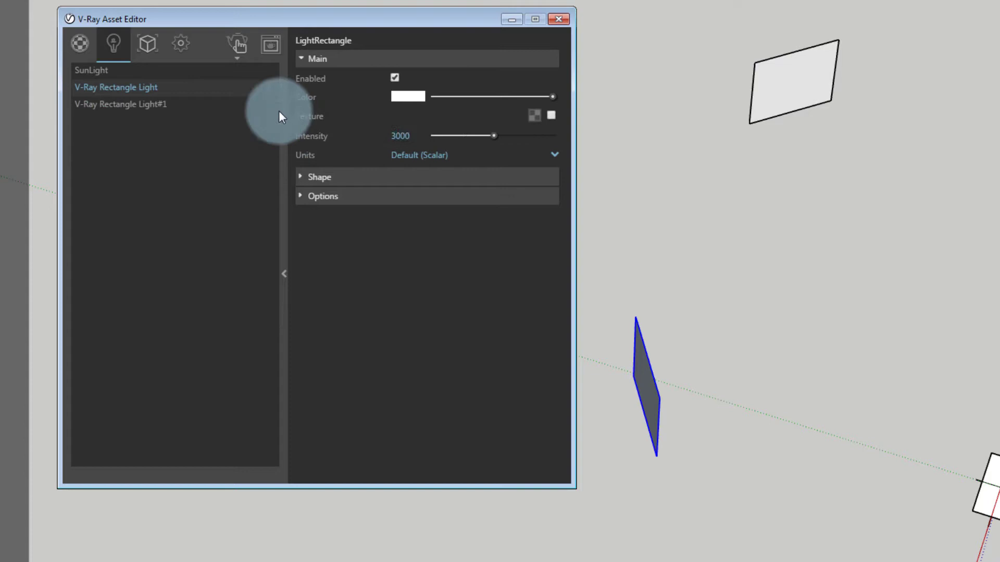
{"action": "left_click", "coordinate": [250, 104]}
{"action": "type", "text": "1000"}
{"action": "key", "text": "Return"}
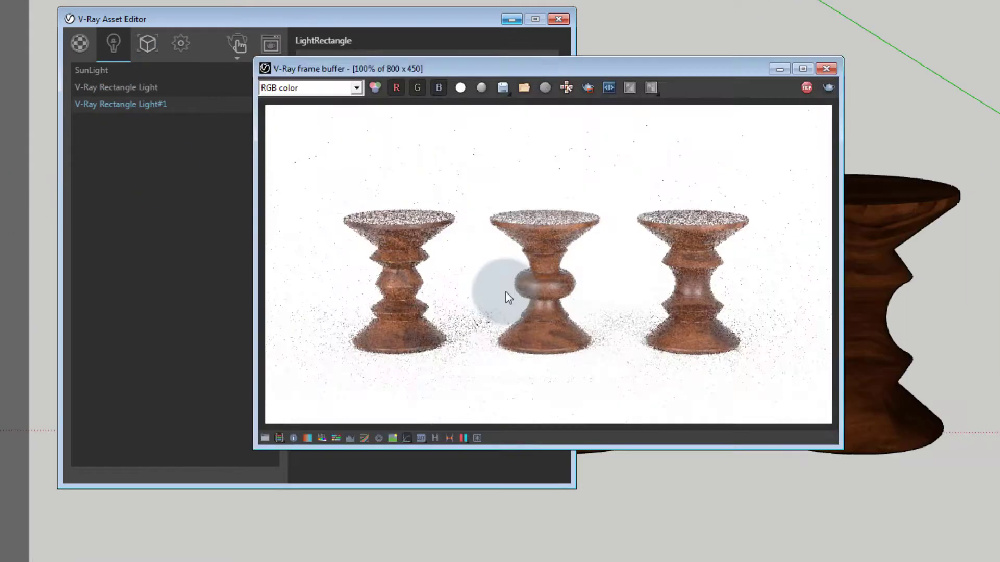
Adjust a second-light option and re-render to check the lighting.
{"action": "left_click", "coordinate": [151, 174]}
{"action": "left_click", "coordinate": [324, 196]}
{"action": "left_click", "coordinate": [395, 333]}
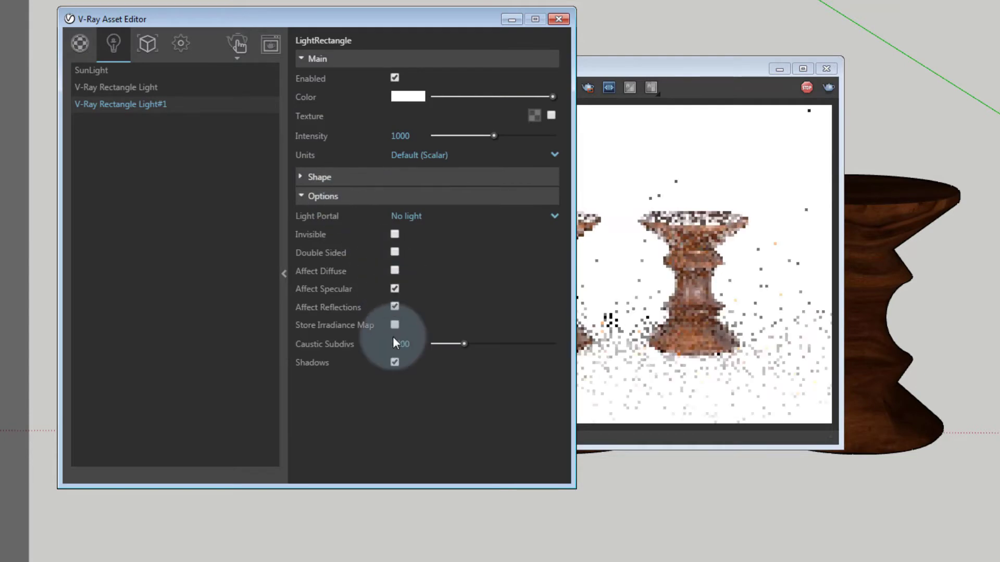
{"action": "left_click", "coordinate": [129, 142]}
{"action": "left_click", "coordinate": [569, 271]}
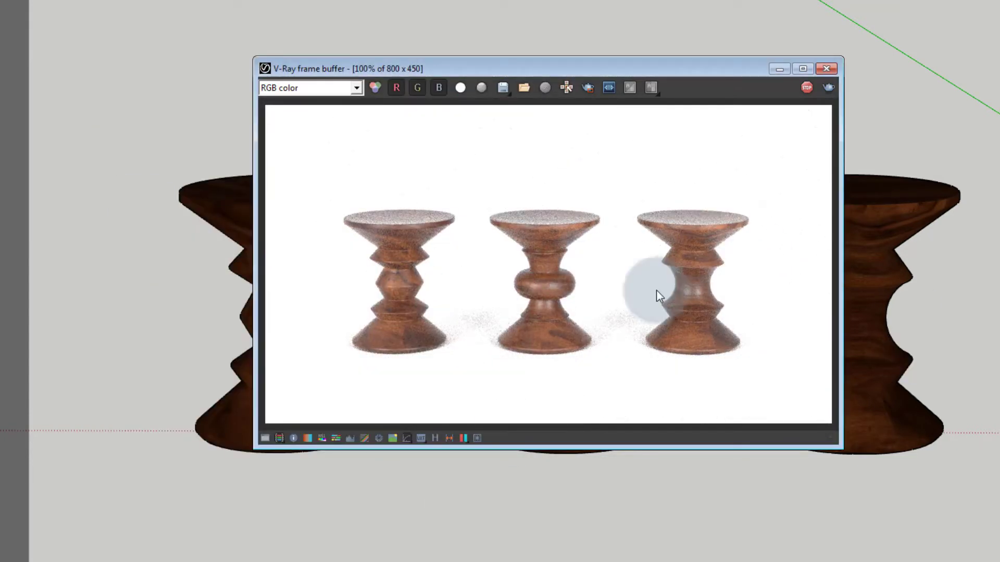
{"action": "left_click", "coordinate": [186, 198]}
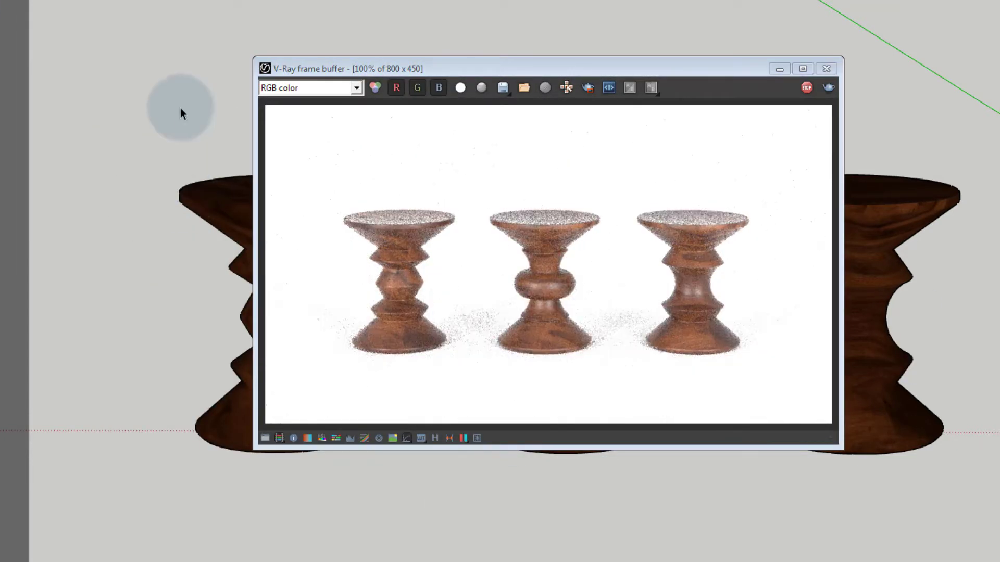
{"action": "scroll", "coordinate": [196, 279], "scroll_direction": "down", "scroll_amount": 5}
{"action": "left_click_drag", "start_coordinate": [770, 71], "coordinate": [714, 151]}
{"action": "left_click", "coordinate": [311, 140]}
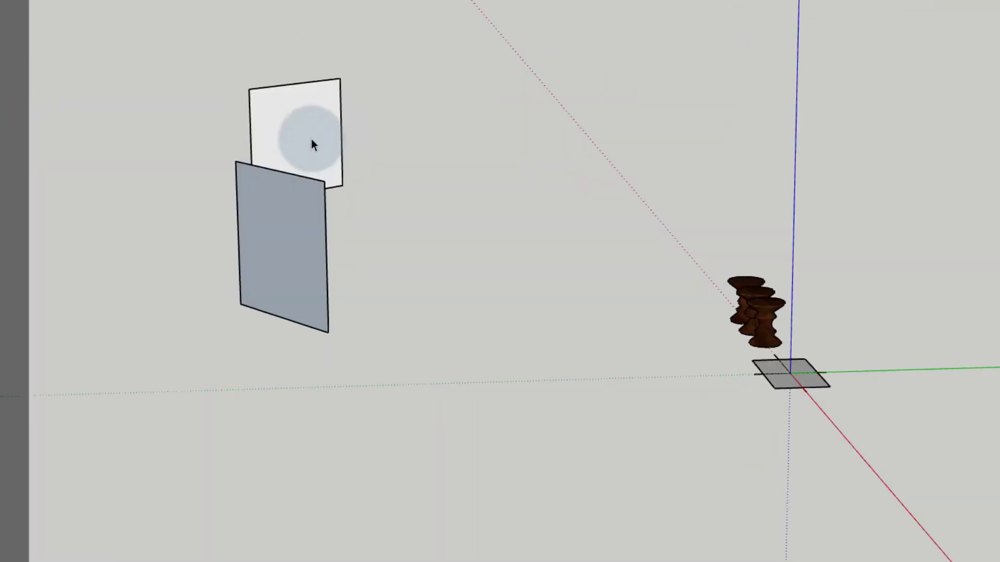
Tilt the white light panel to a new angle and frame the three stools.
{"action": "key", "text": "q"}
{"action": "left_click_drag", "start_coordinate": [625, 216], "coordinate": [535, 212]}
{"action": "mouse_move", "coordinate": [536, 212]}
{"action": "middle_mouse_down"}
{"action": "mouse_move", "coordinate": [284, 185]}
{"action": "mouse_move", "coordinate": [204, 227]}
{"action": "middle_mouse_up"}
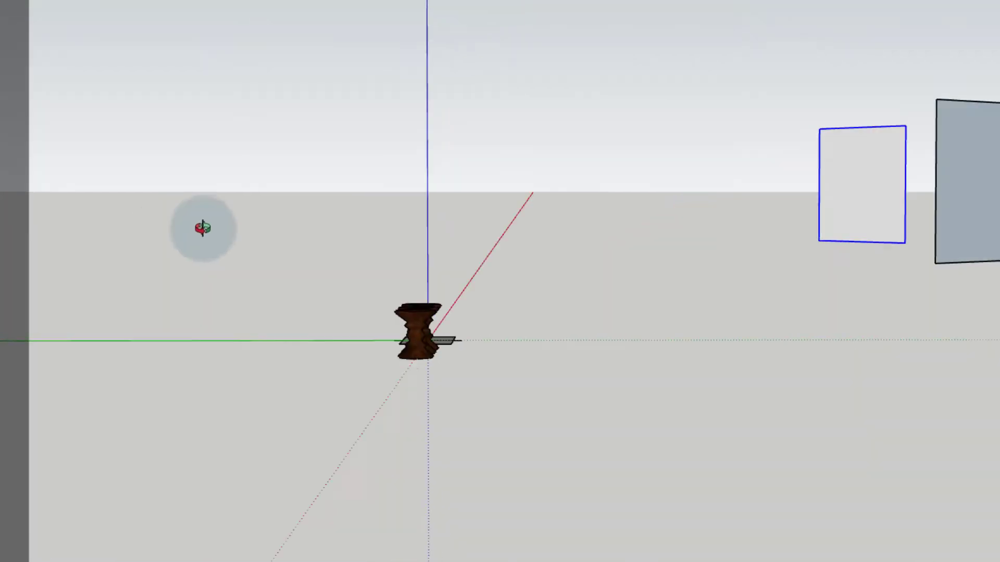
{"action": "mouse_move", "coordinate": [717, 236]}
{"action": "middle_mouse_down"}
{"action": "mouse_move", "coordinate": [219, 179]}
{"action": "mouse_move", "coordinate": [923, 229]}
{"action": "mouse_move", "coordinate": [543, 248]}
{"action": "middle_mouse_up"}
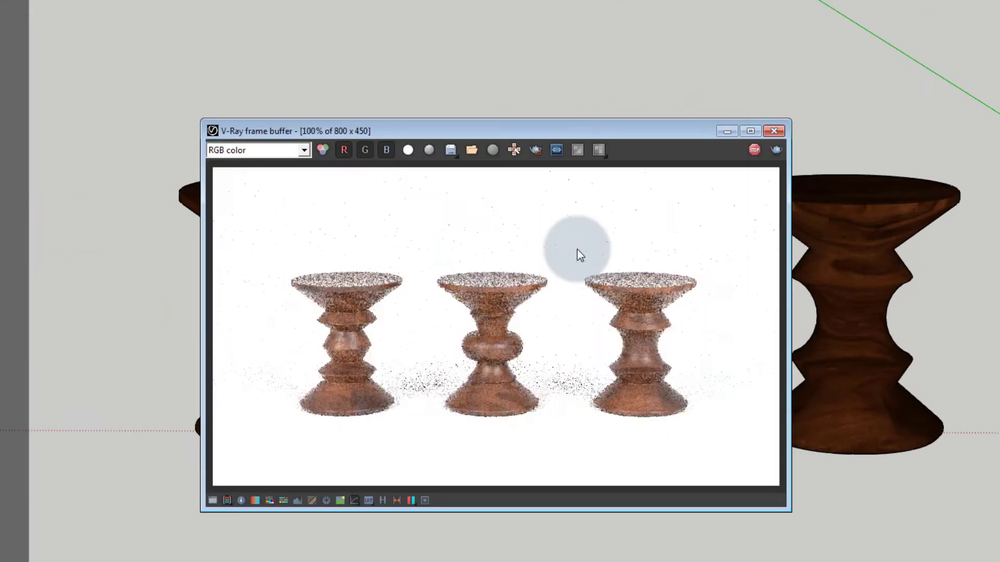
{"action": "left_click", "coordinate": [731, 136]}
{"action": "mouse_move", "coordinate": [496, 73]}
{"action": "middle_mouse_down"}
{"action": "mouse_move", "coordinate": [409, 412]}
{"action": "mouse_move", "coordinate": [275, 195]}
{"action": "mouse_move", "coordinate": [485, 355]}
{"action": "middle_mouse_up"}
{"action": "scroll", "coordinate": [485, 356], "scroll_direction": "down", "scroll_amount": 3}
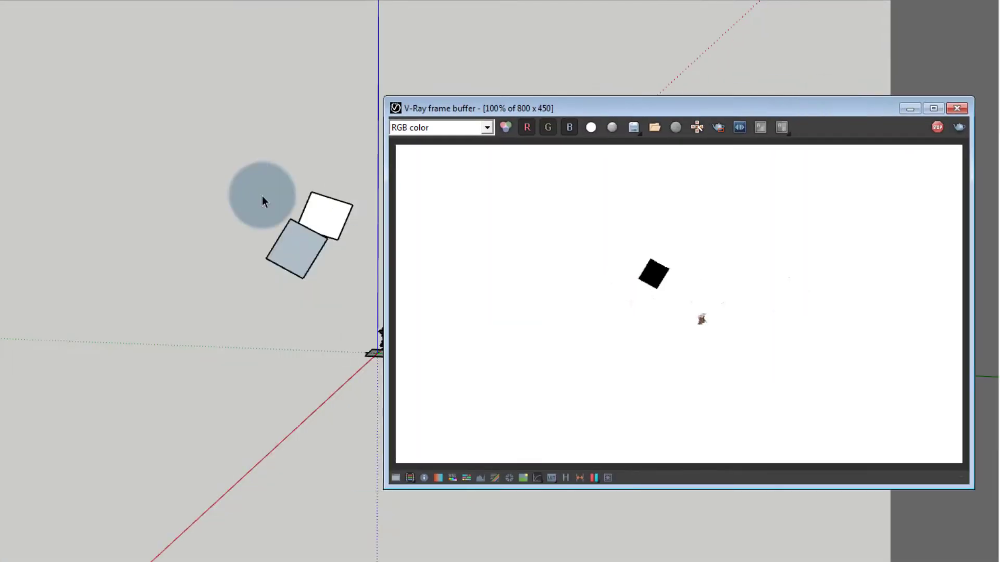
{"action": "mouse_move", "coordinate": [262, 200]}
{"action": "middle_mouse_down"}
{"action": "mouse_move", "coordinate": [102, 264]}
{"action": "mouse_move", "coordinate": [40, 264]}
{"action": "mouse_move", "coordinate": [40, 297]}
{"action": "mouse_move", "coordinate": [177, 410]}
{"action": "mouse_move", "coordinate": [83, 330]}
{"action": "mouse_move", "coordinate": [201, 323]}
{"action": "middle_mouse_up"}
{"action": "scroll", "coordinate": [208, 364], "scroll_direction": "up", "scroll_amount": 5}
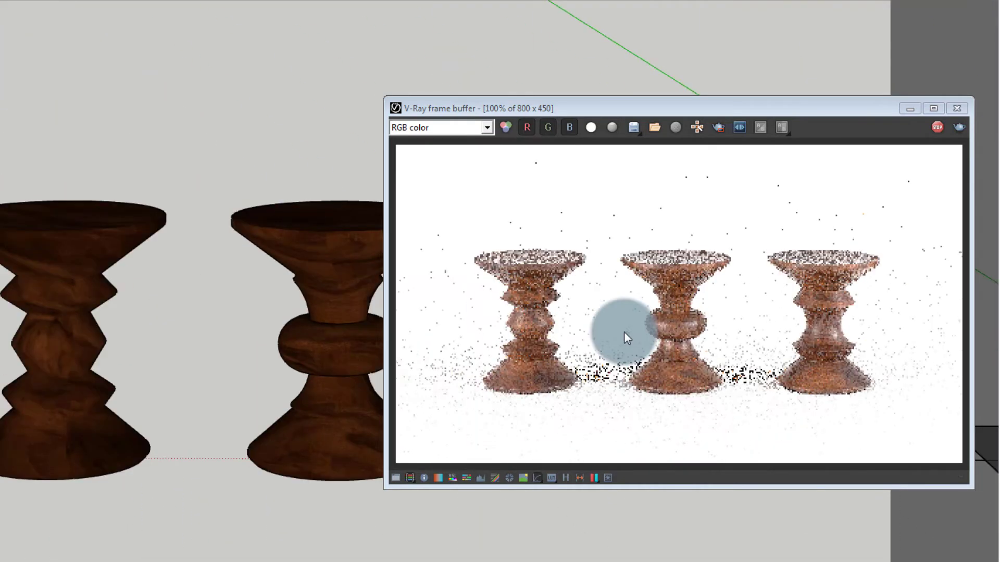
{"action": "left_click", "coordinate": [707, 317]}
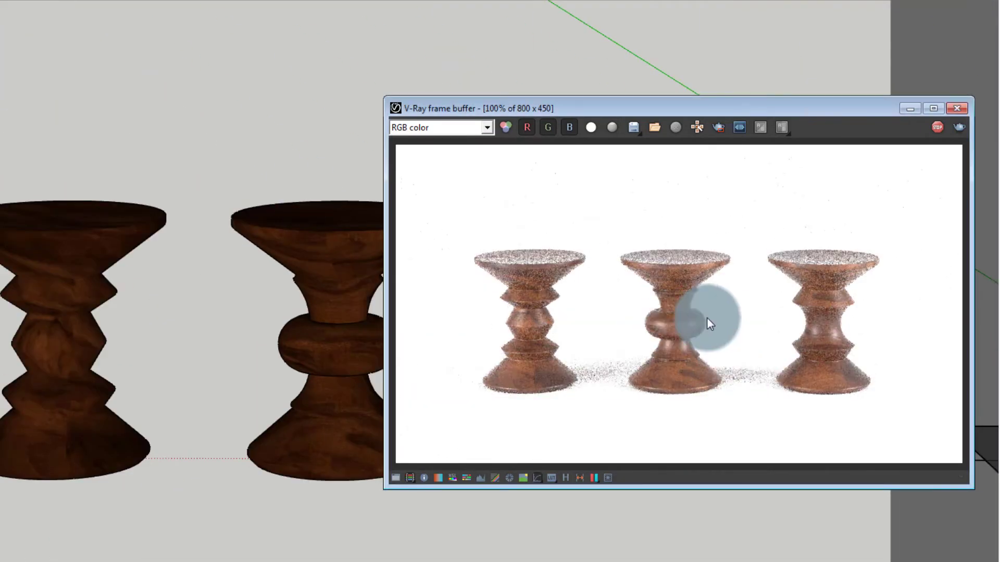
Stop the render and enable Bloom at near-zero weight and Glare at weight 12.12, size 15.
{"action": "left_click", "coordinate": [937, 127]}
{"action": "left_click", "coordinate": [594, 478]}
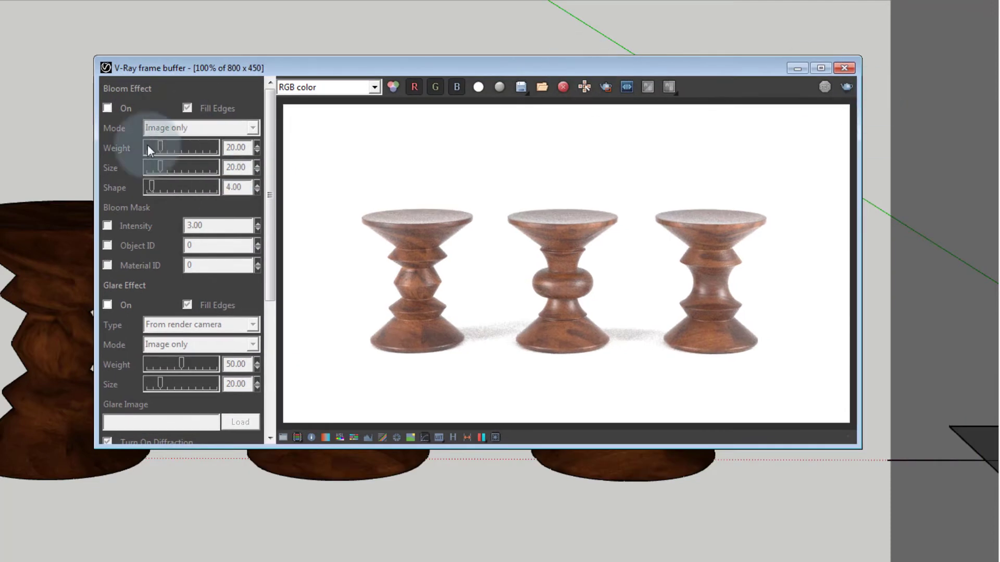
{"action": "left_click", "coordinate": [107, 107]}
{"action": "left_click_drag", "start_coordinate": [160, 147], "coordinate": [156, 147]}
{"action": "left_click", "coordinate": [107, 305]}
{"action": "left_click_drag", "start_coordinate": [181, 364], "coordinate": [165, 367]}
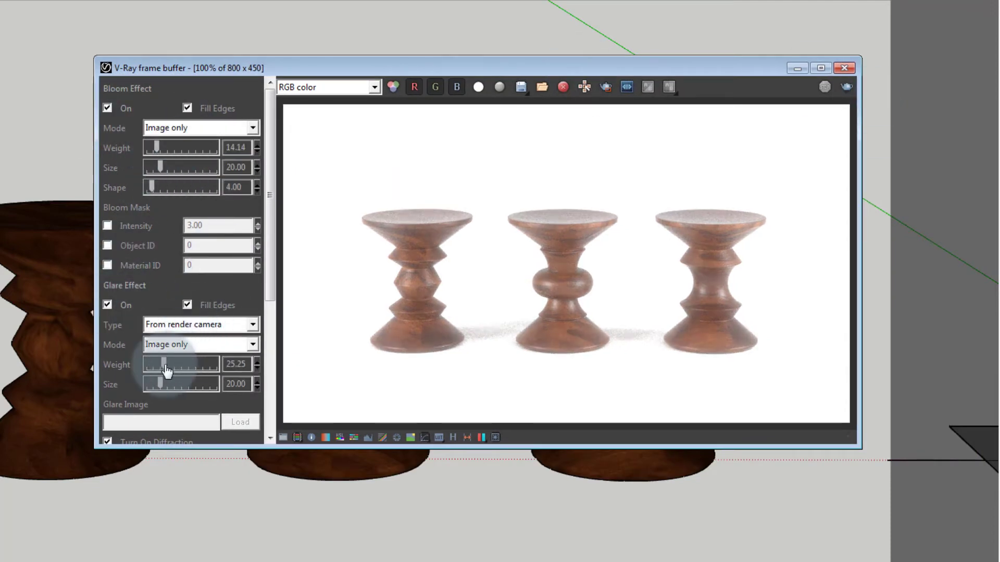
{"action": "left_click", "coordinate": [185, 325]}
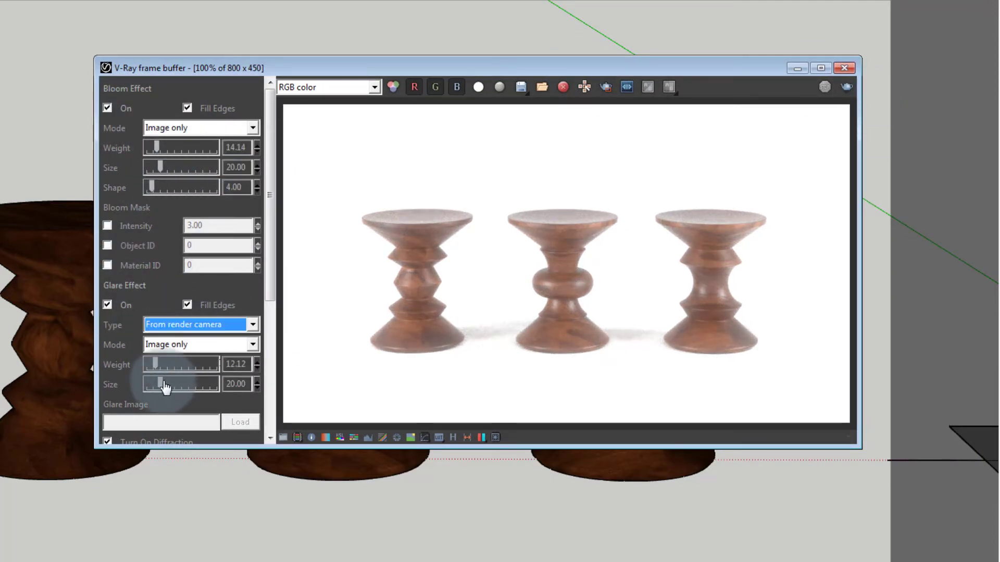
{"action": "left_click_drag", "start_coordinate": [156, 147], "coordinate": [146, 148]}
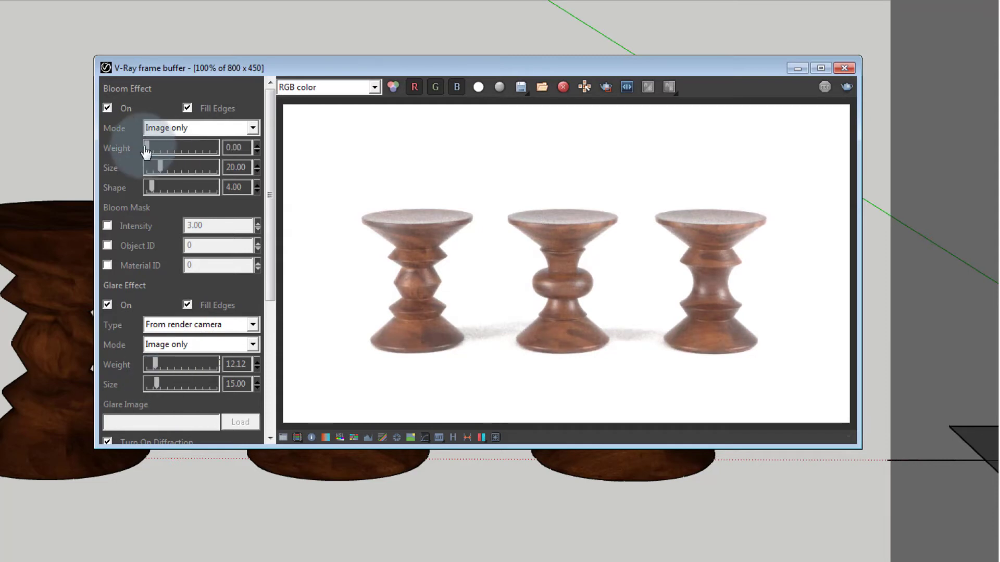
{"action": "left_click", "coordinate": [509, 279]}
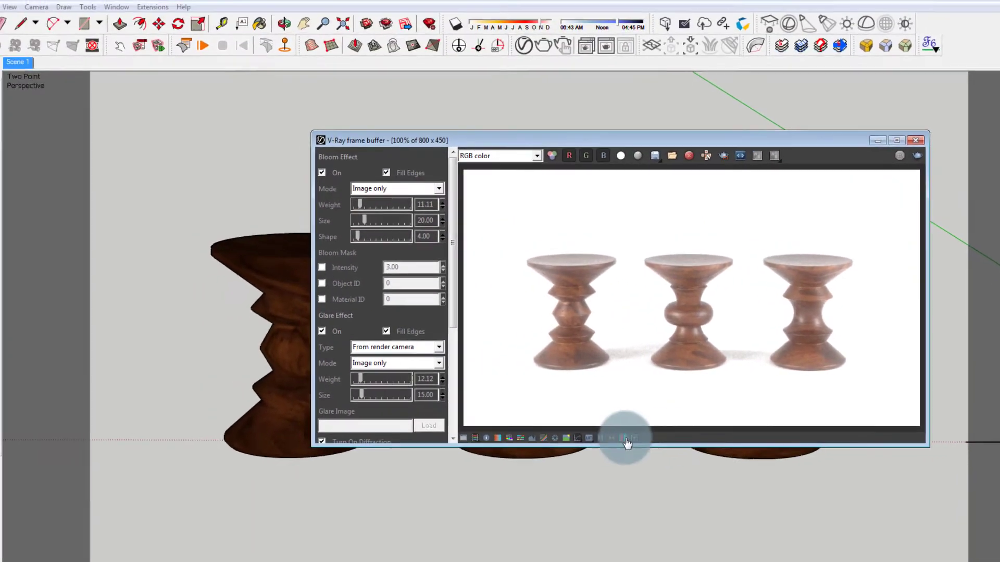
{"action": "left_click", "coordinate": [496, 438]}
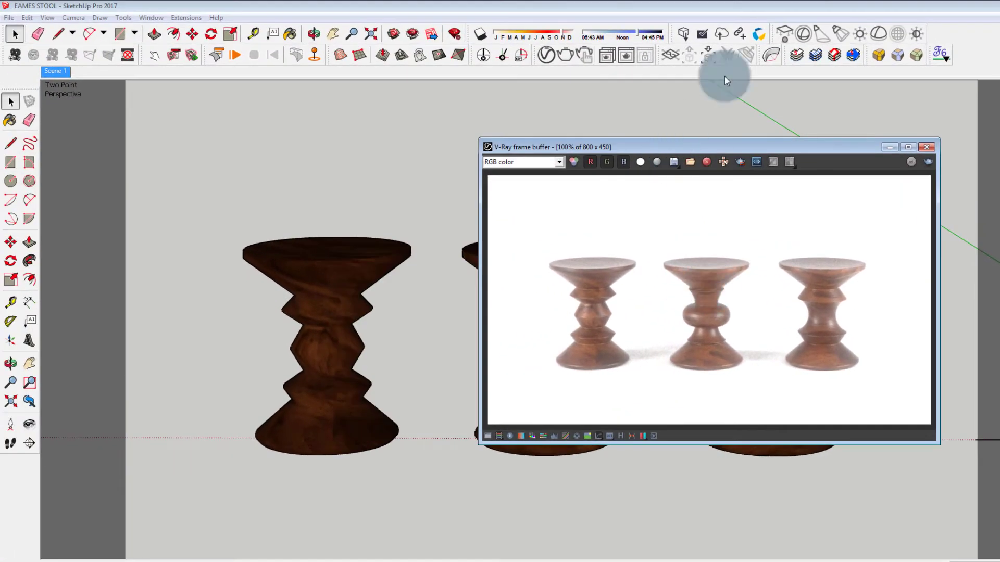
Toggle the rectangle light's diffuse contribution on and back off, then restart the render.
{"action": "left_click", "coordinate": [622, 56]}
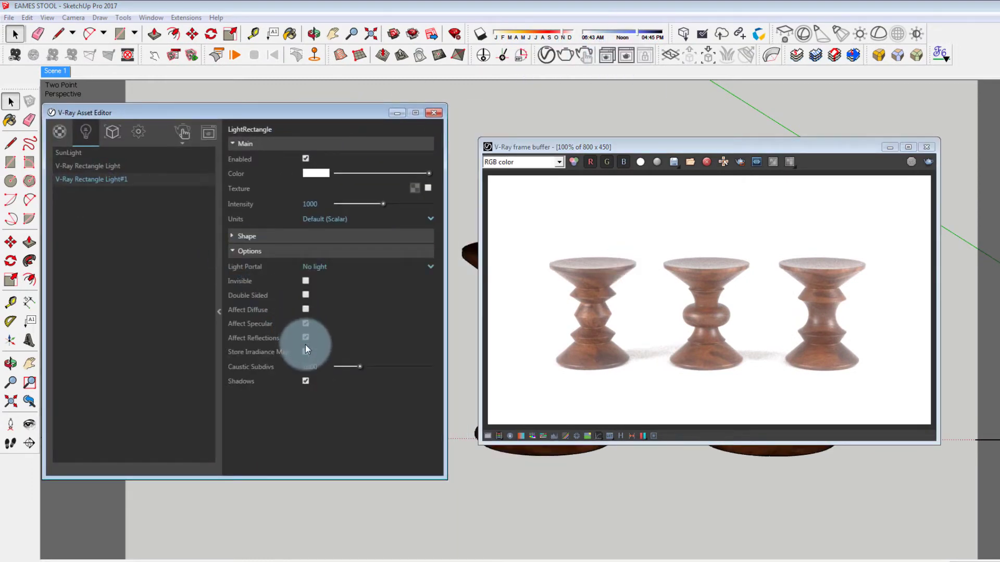
{"action": "left_click", "coordinate": [306, 310]}
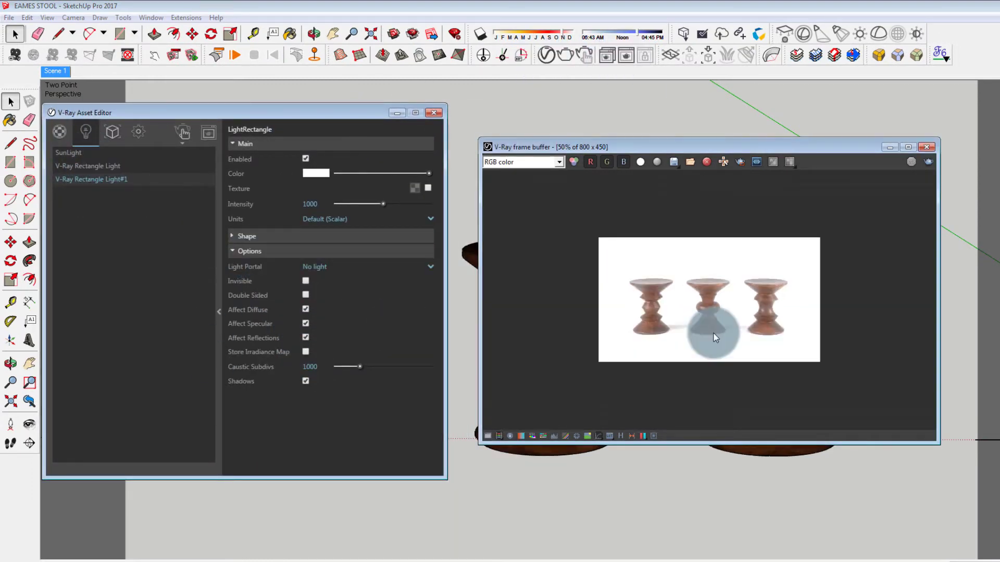
{"action": "left_click", "coordinate": [138, 133]}
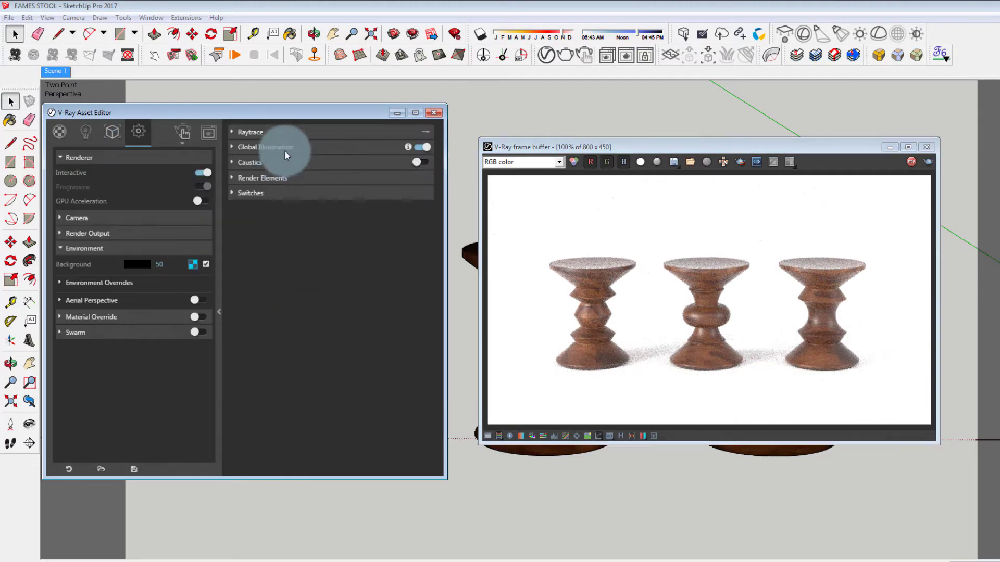
{"action": "left_click", "coordinate": [282, 148]}
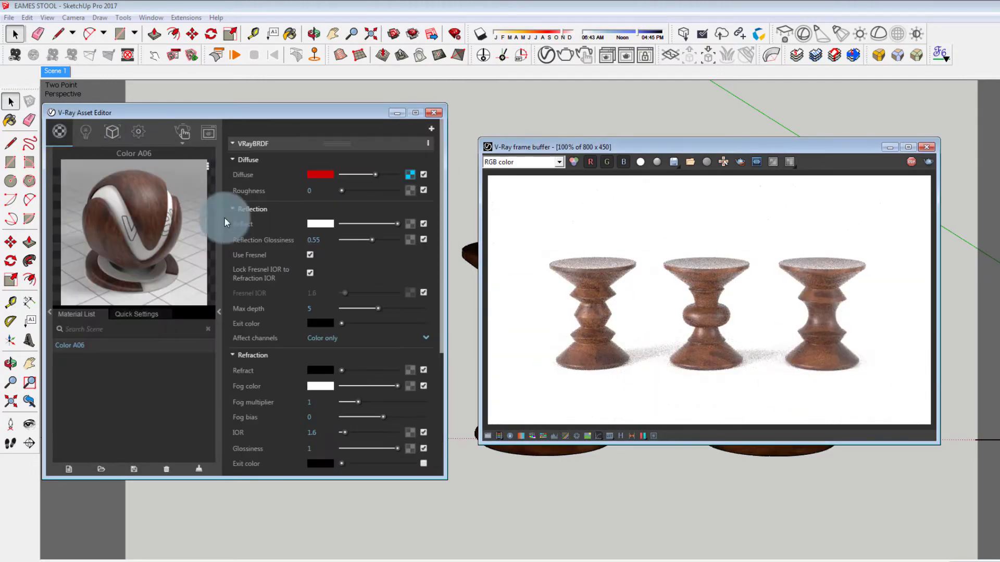
{"action": "left_click", "coordinate": [86, 133]}
{"action": "left_click", "coordinate": [306, 309]}
{"action": "scroll", "coordinate": [776, 320], "scroll_direction": "down", "scroll_amount": 1}
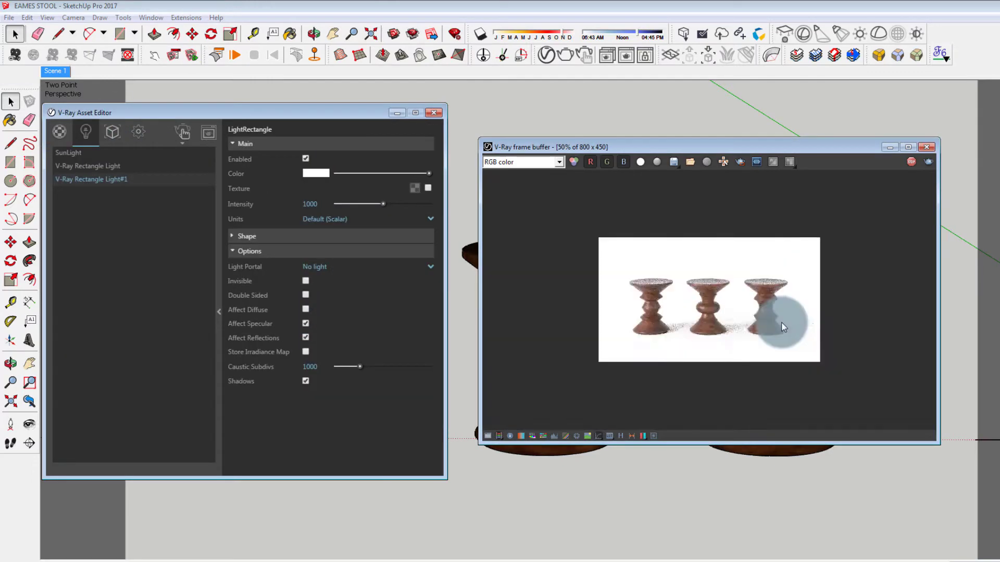
{"action": "scroll", "coordinate": [796, 315], "scroll_direction": "up", "scroll_amount": 1}
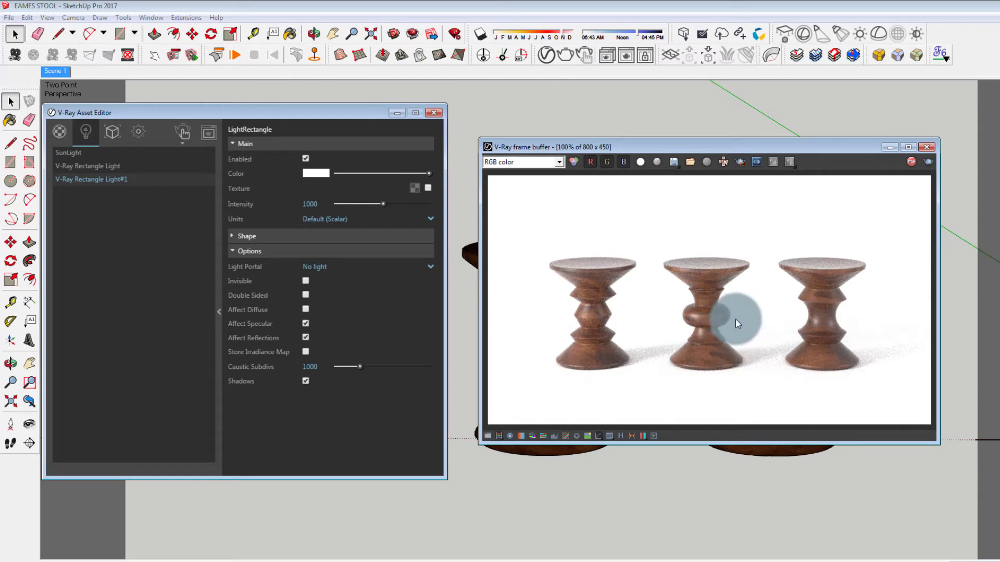
{"action": "left_click", "coordinate": [908, 165]}
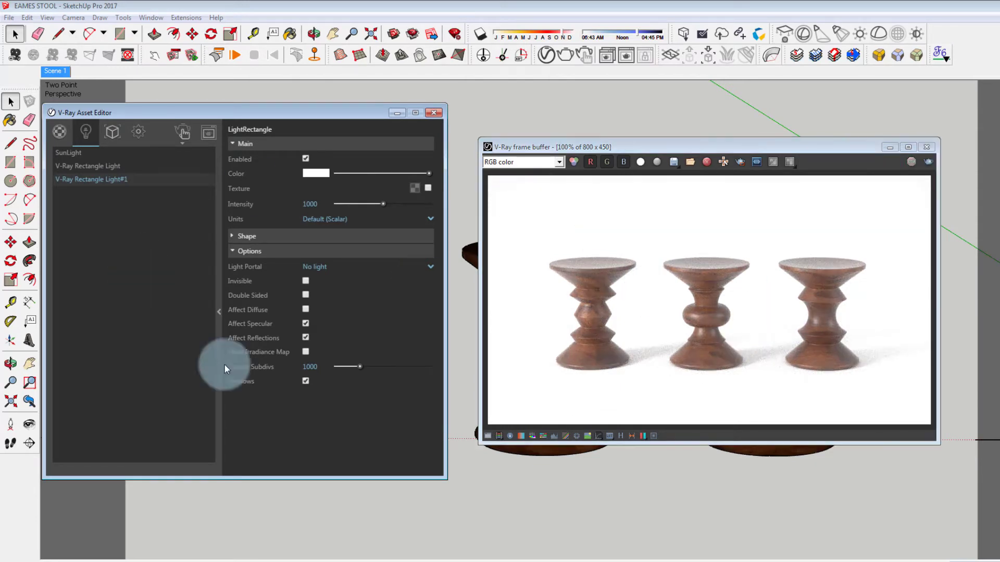
Set the depth-of-field focus point on the stools, raise exposure, and use progressive production rendering.
{"action": "left_click", "coordinate": [139, 134]}
{"action": "left_click", "coordinate": [100, 234]}
{"action": "left_click", "coordinate": [543, 452]}
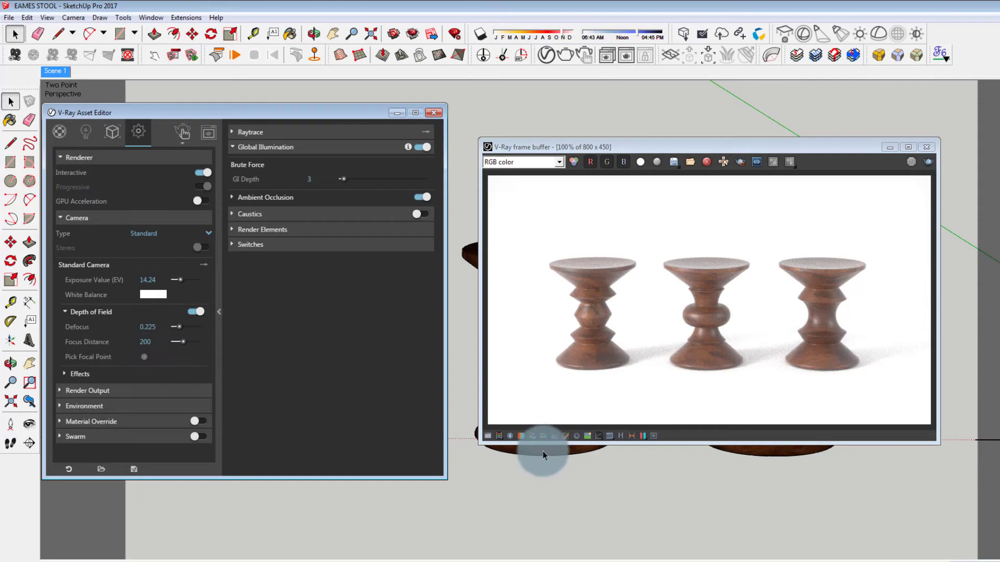
{"action": "left_click_drag", "start_coordinate": [177, 280], "coordinate": [179, 282]}
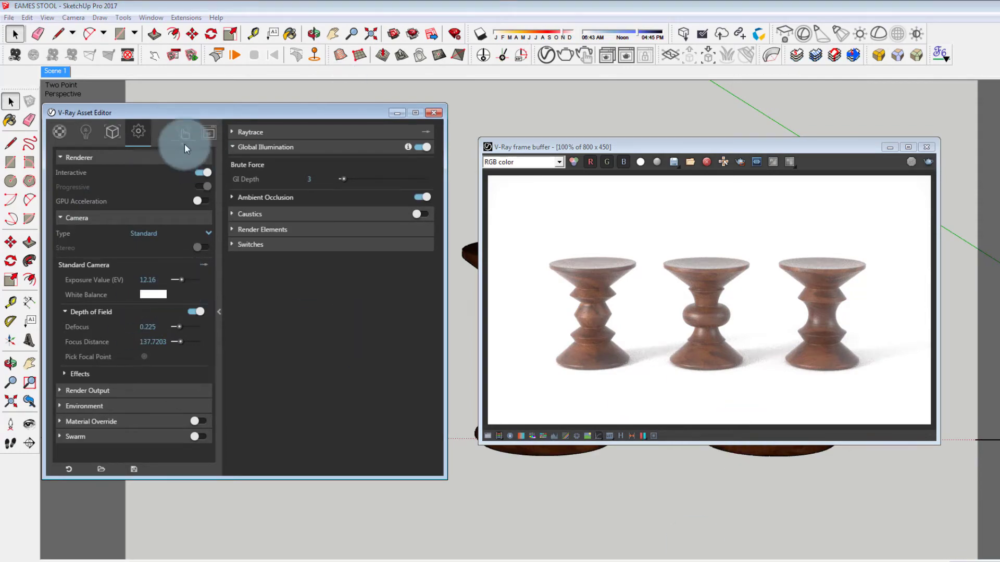
{"action": "left_click", "coordinate": [185, 144]}
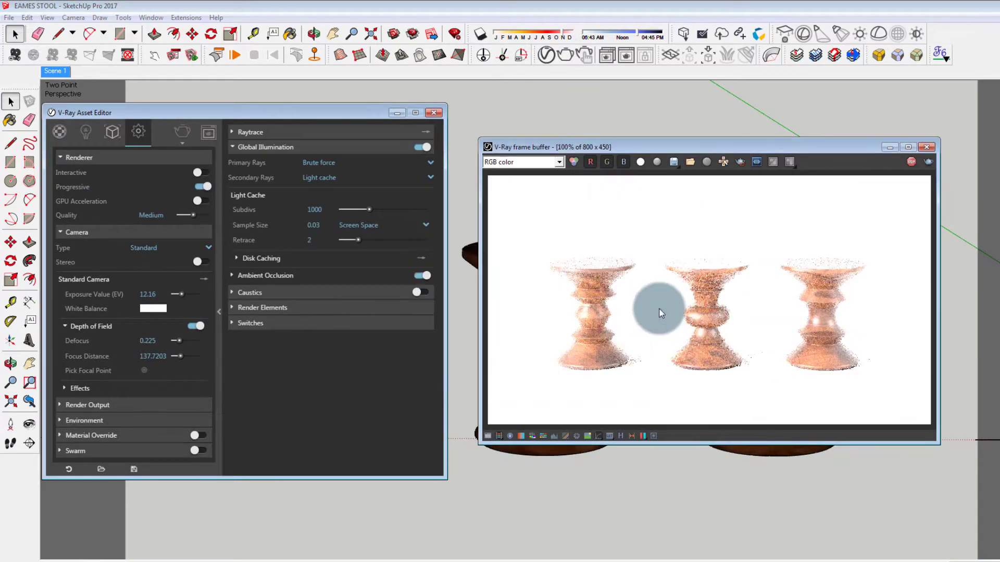
Set the camera exposure to 14 and return to interactive rendering.
{"action": "left_click", "coordinate": [86, 132]}
{"action": "left_click", "coordinate": [99, 180]}
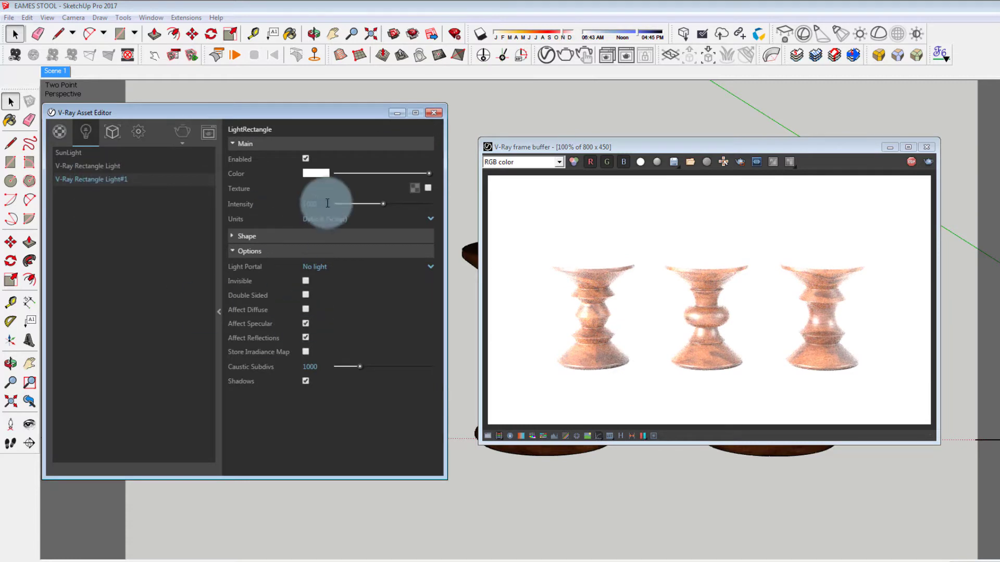
{"action": "left_click", "coordinate": [99, 134]}
{"action": "left_click", "coordinate": [138, 132]}
{"action": "left_click", "coordinate": [164, 295]}
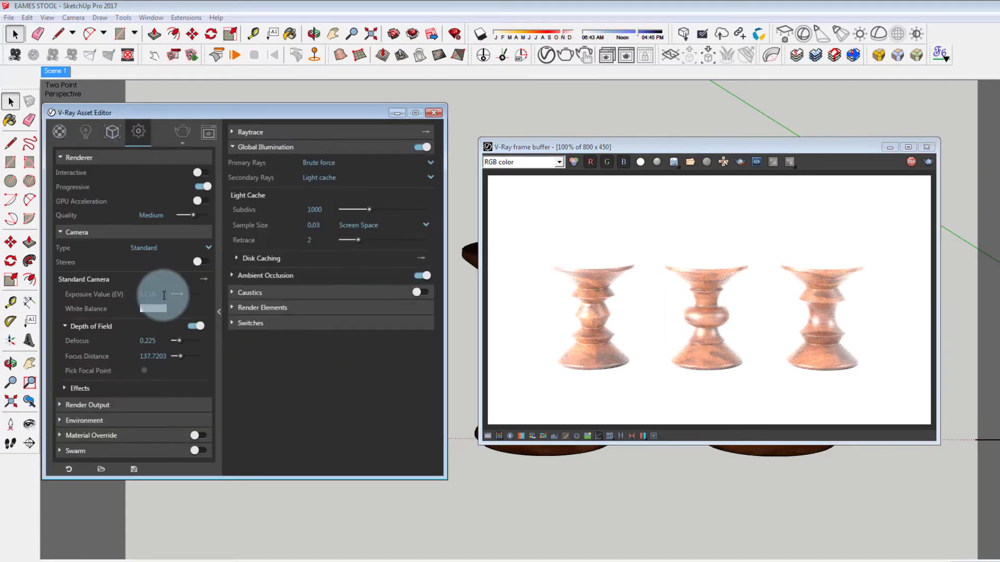
{"action": "type", "text": "14"}
{"action": "left_click", "coordinate": [562, 42]}
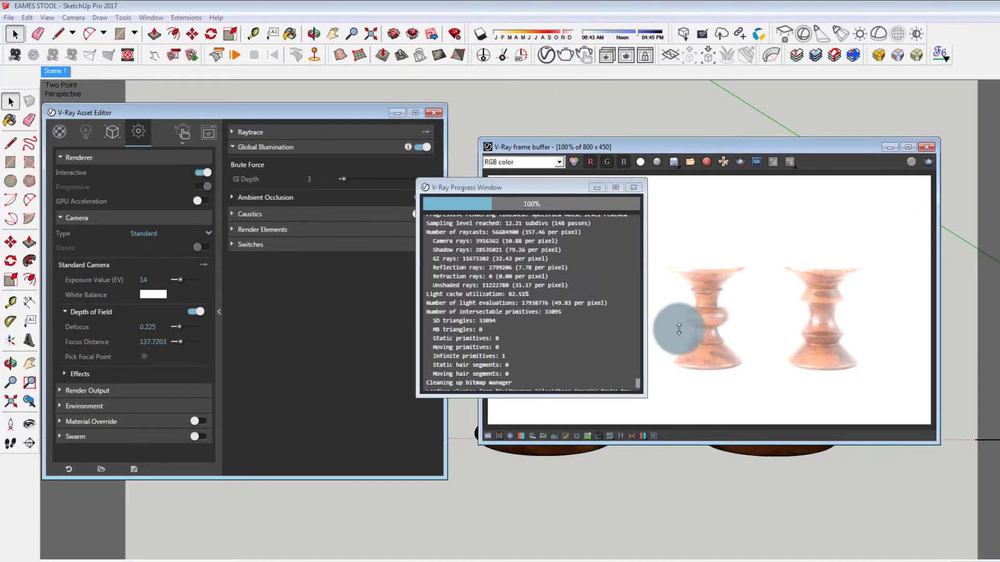
{"action": "left_click", "coordinate": [683, 295]}
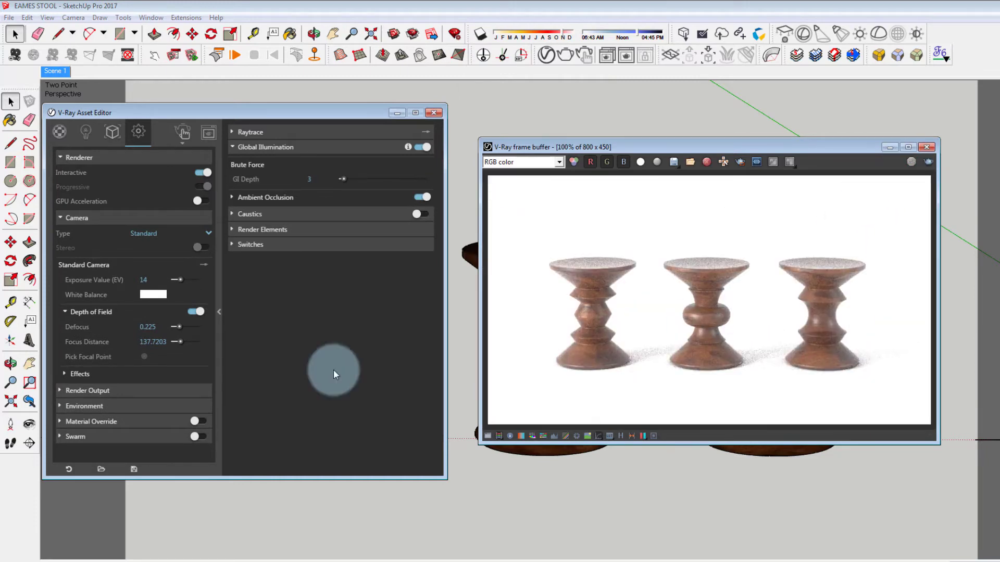
{"action": "left_click", "coordinate": [112, 157]}
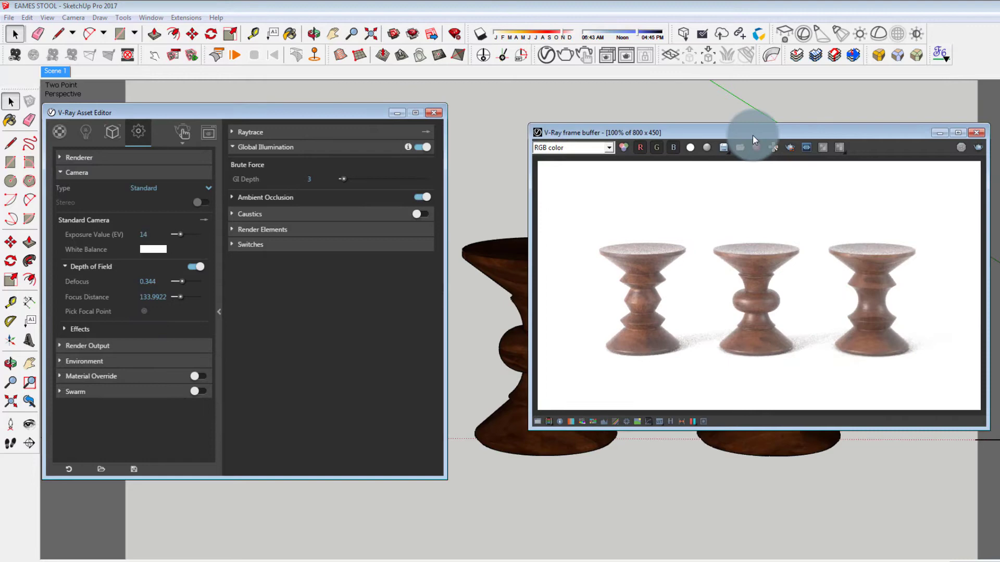
Confirm the 1920x1080 output size, turn off Interactive, and start a full-resolution render.
{"action": "left_click", "coordinate": [79, 173]}
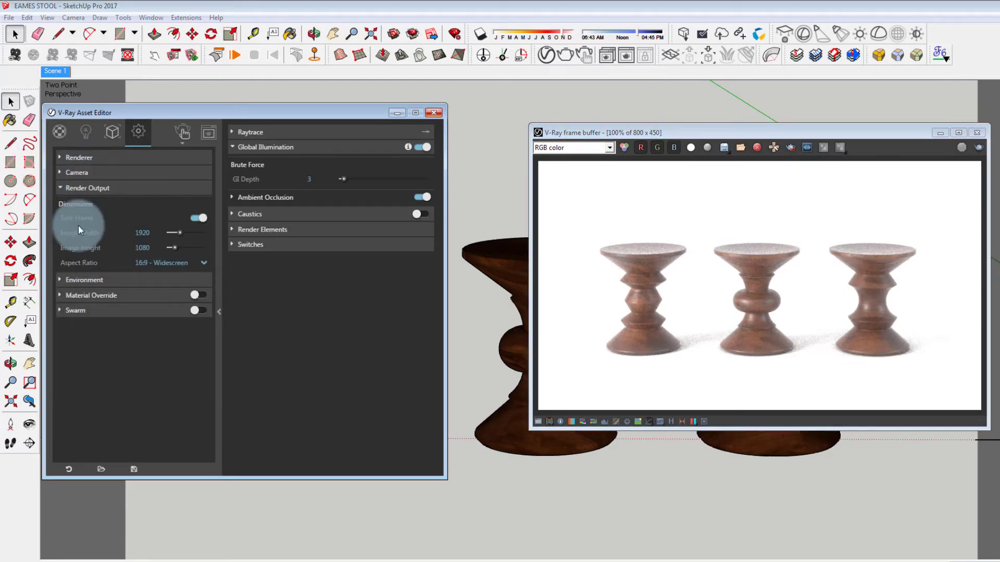
{"action": "left_click", "coordinate": [979, 147]}
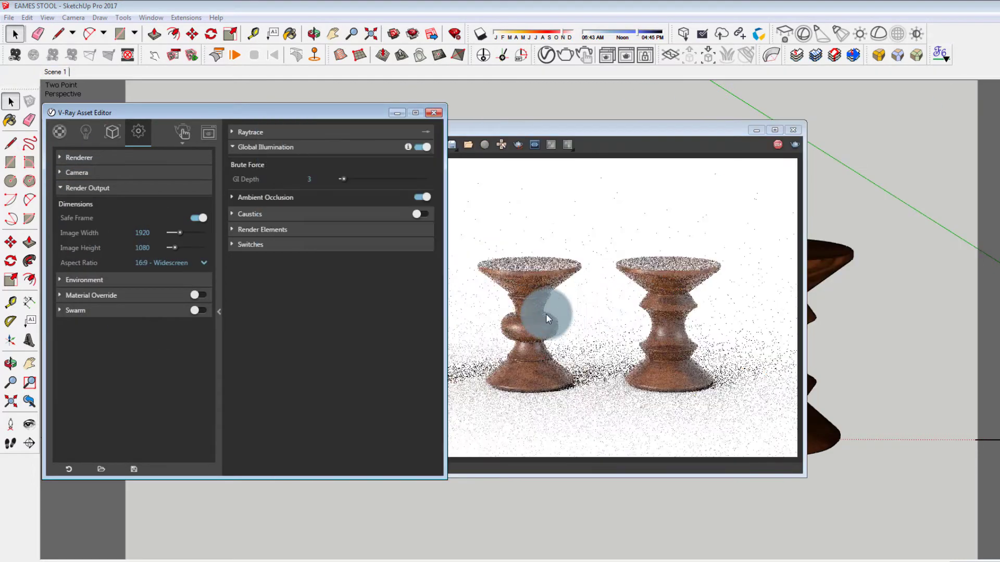
{"action": "left_click", "coordinate": [910, 136]}
{"action": "left_click", "coordinate": [176, 157]}
{"action": "left_click", "coordinate": [176, 179]}
{"action": "left_click", "coordinate": [186, 131]}
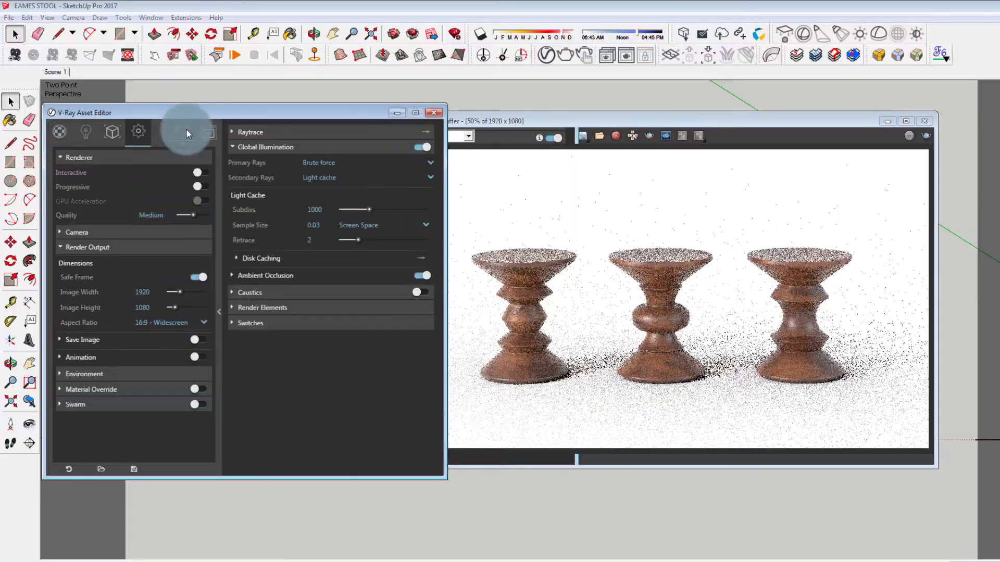
{"action": "left_click", "coordinate": [906, 121]}
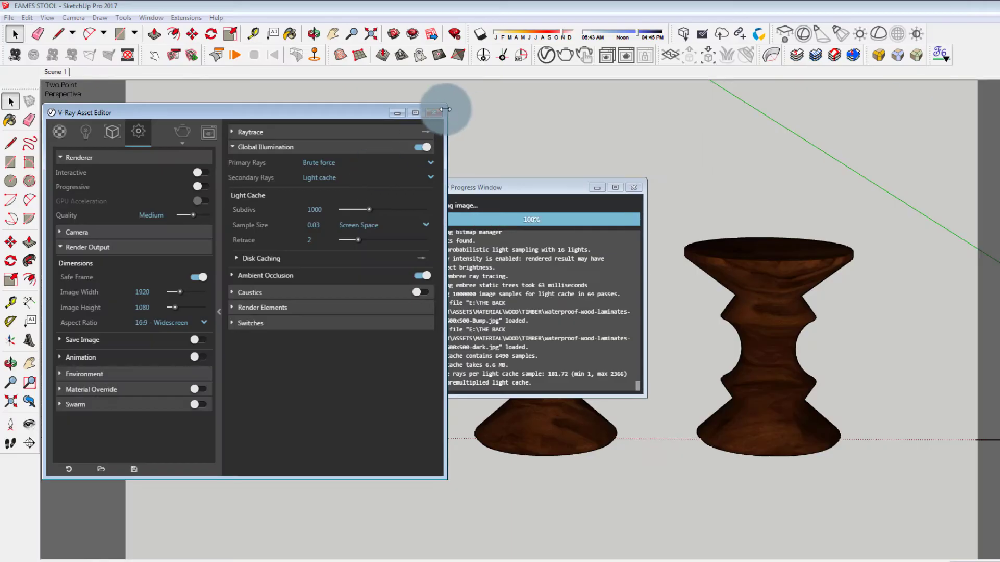
Inspect the Color A06 walnut material's bump bitmap settings.
{"action": "left_click", "coordinate": [434, 112]}
{"action": "left_click", "coordinate": [548, 55]}
{"action": "left_click", "coordinate": [59, 132]}
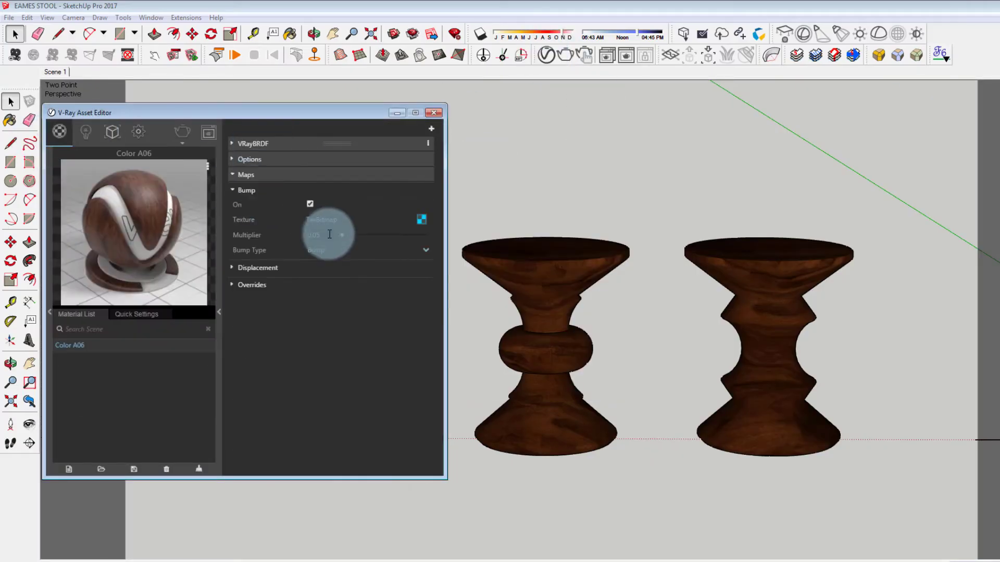
{"action": "left_click", "coordinate": [322, 220]}
{"action": "left_click", "coordinate": [239, 461]}
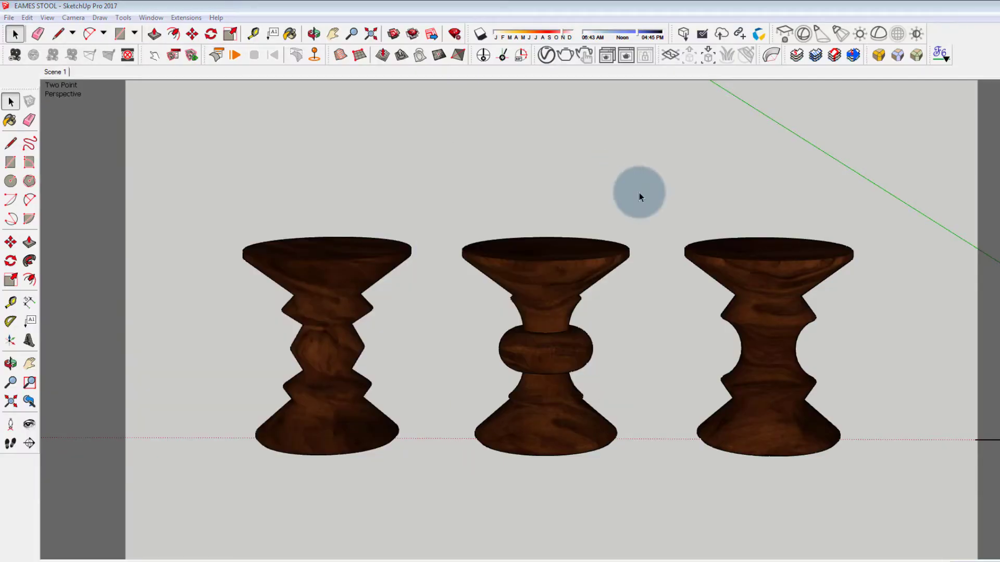
Enter and exit the middle stool, then start a fresh full-resolution render.
{"action": "scroll", "coordinate": [610, 214], "scroll_direction": "up", "scroll_amount": 5}
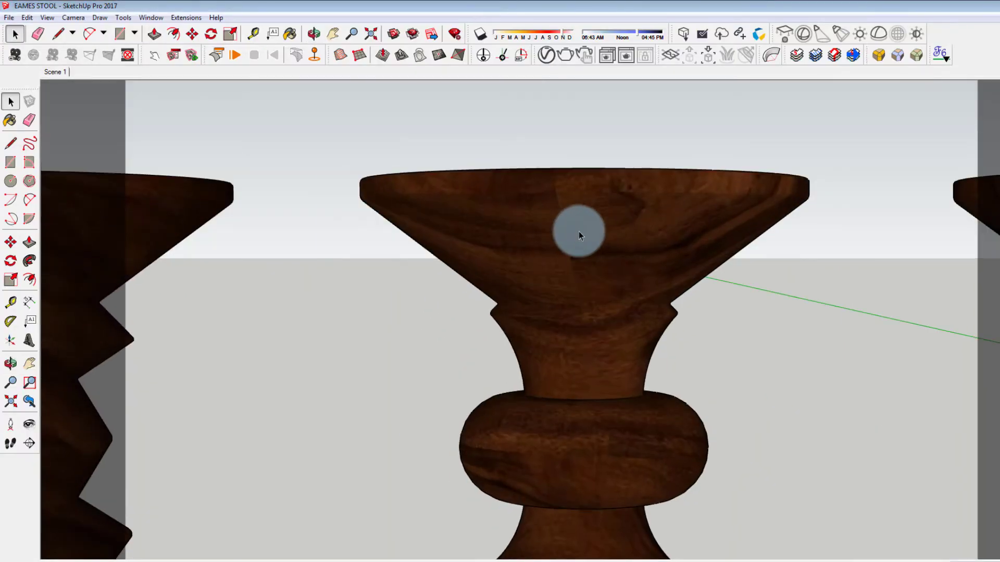
{"action": "double_click", "coordinate": [587, 241]}
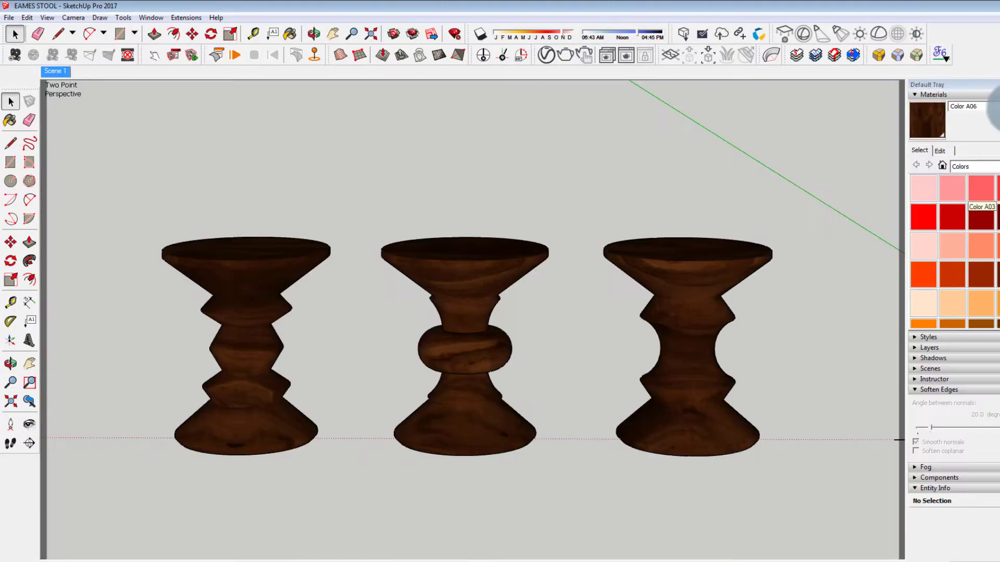
{"action": "left_click", "coordinate": [592, 52]}
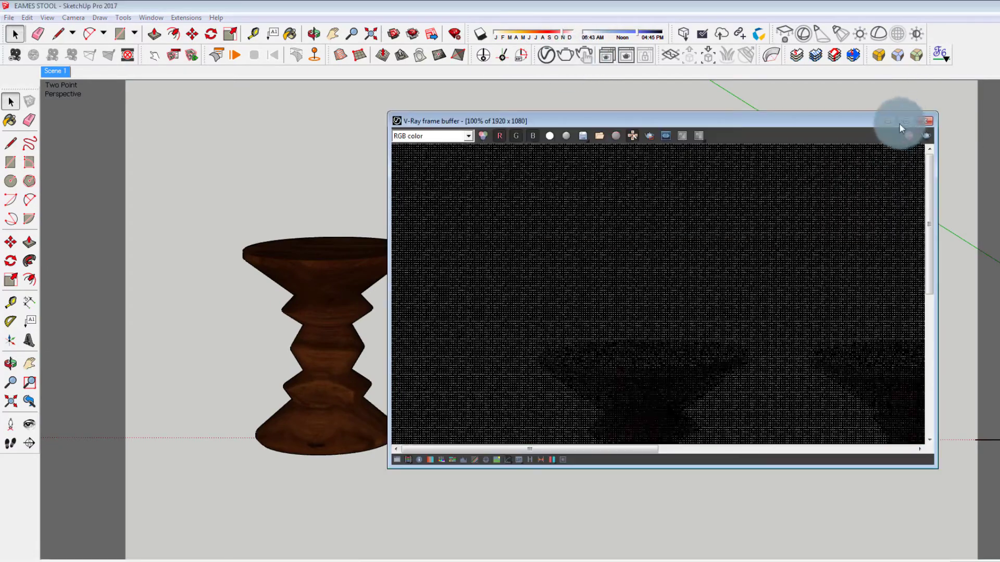
{"action": "left_click", "coordinate": [907, 122]}
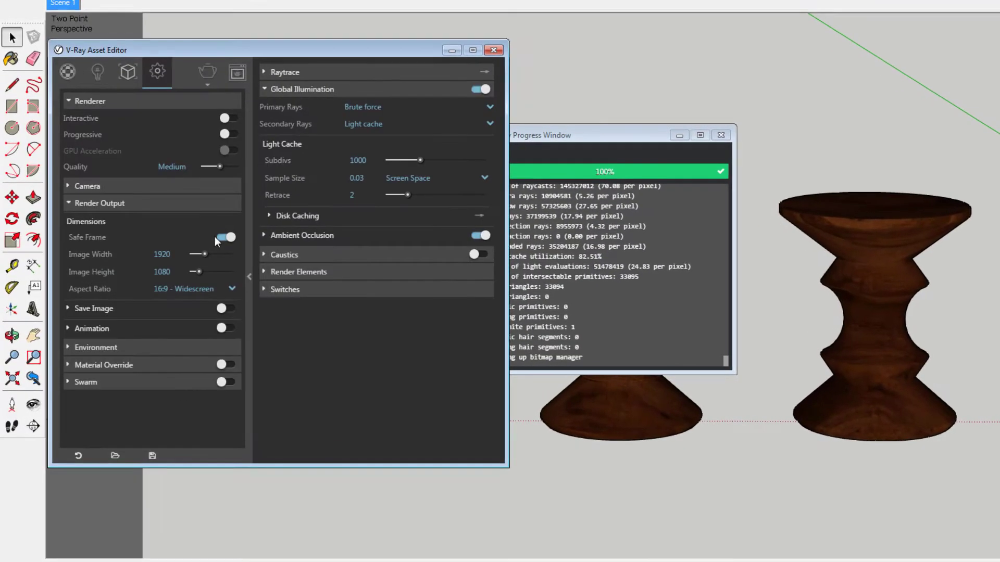
{"action": "left_click", "coordinate": [99, 203]}
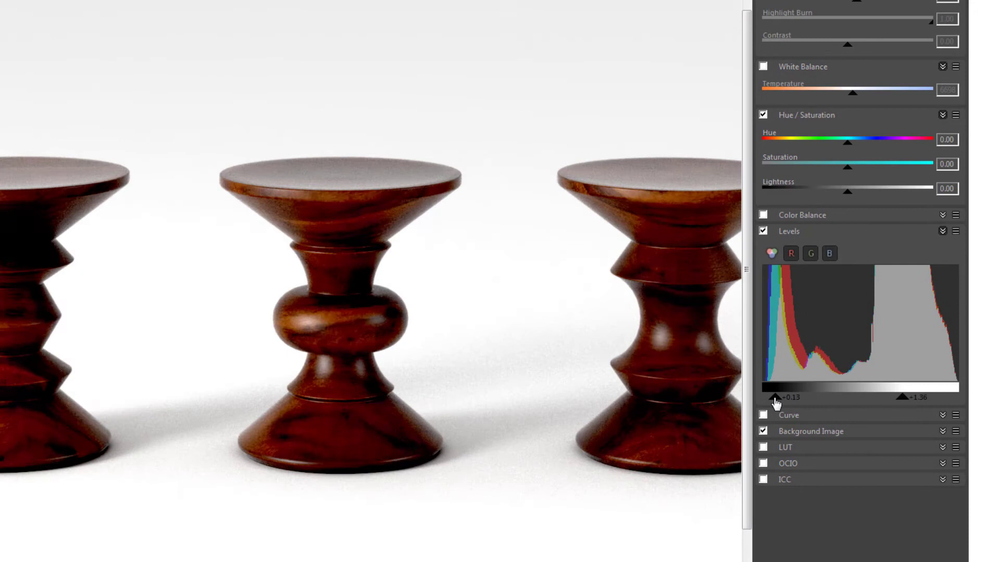
Adjust the Levels black and white points to tune the render's brightness.
{"action": "left_click_drag", "start_coordinate": [776, 403], "coordinate": [769, 402]}
{"action": "left_click_drag", "start_coordinate": [903, 401], "coordinate": [896, 402]}
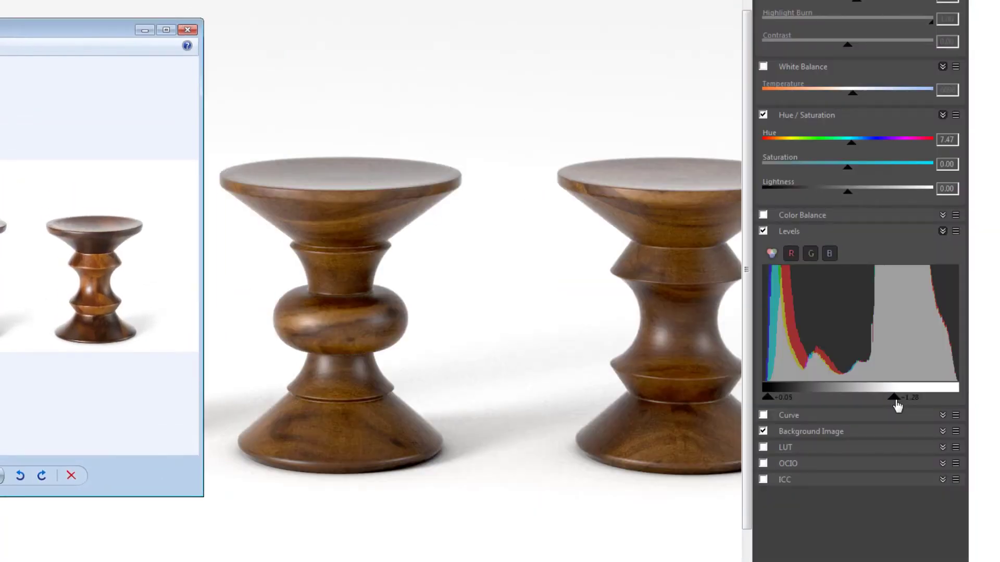
{"action": "left_click_drag", "start_coordinate": [894, 399], "coordinate": [916, 398]}
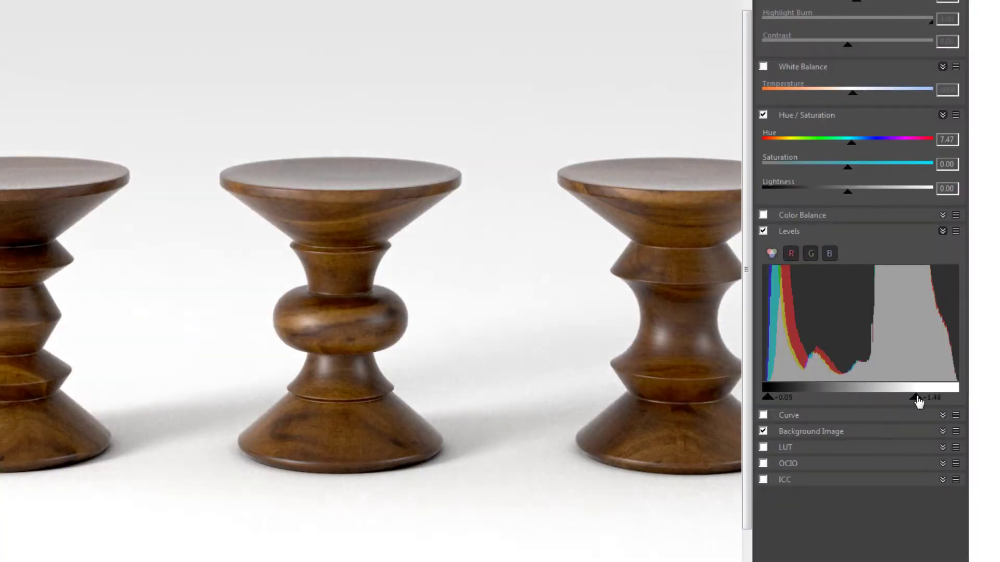
Enable and reshape a tone curve, then switch on a LUT instead.
{"action": "left_click", "coordinate": [789, 415]}
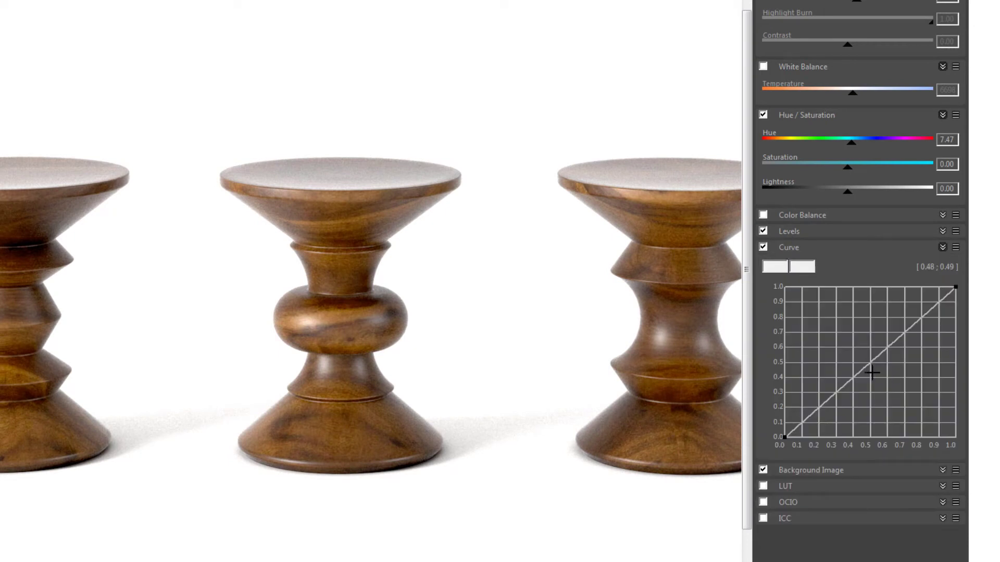
{"action": "mouse_move", "coordinate": [959, 293]}
{"action": "left_mouse_down"}
{"action": "mouse_move", "coordinate": [946, 354]}
{"action": "mouse_move", "coordinate": [907, 275]}
{"action": "mouse_move", "coordinate": [913, 281]}
{"action": "left_mouse_up"}
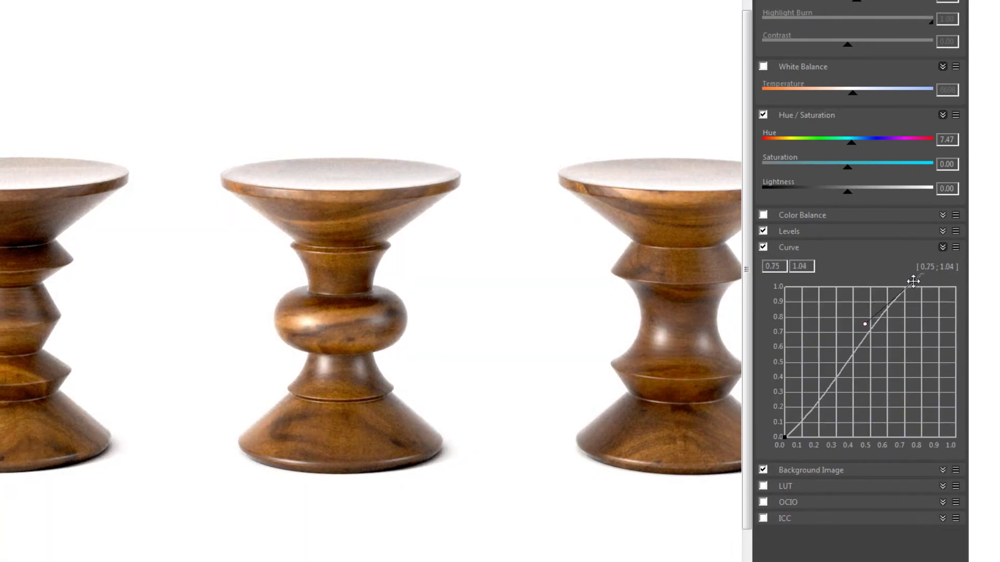
{"action": "left_click_drag", "start_coordinate": [866, 324], "coordinate": [919, 373]}
{"action": "left_click_drag", "start_coordinate": [913, 281], "coordinate": [957, 283]}
{"action": "left_click_drag", "start_coordinate": [953, 334], "coordinate": [943, 333]}
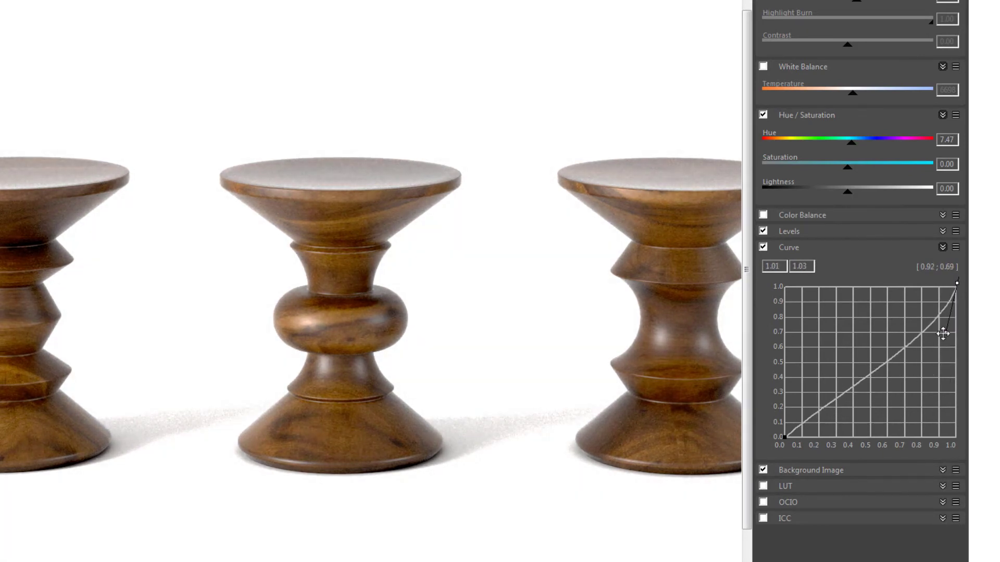
{"action": "left_click", "coordinate": [788, 280]}
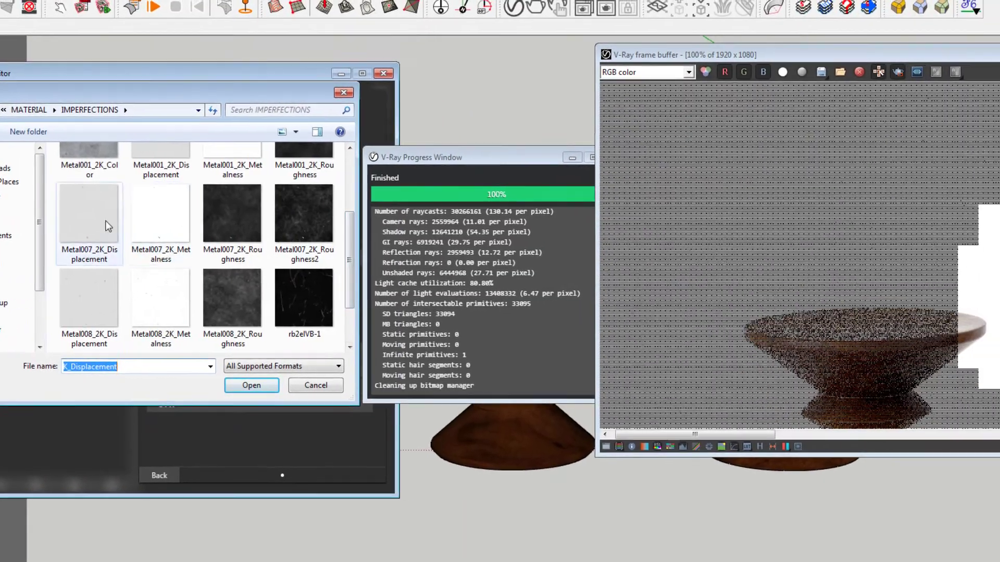
Load Metal007_2K_Displacement from the IMPERFECTIONS folder as the bump bitmap.
{"action": "double_click", "coordinate": [108, 226]}
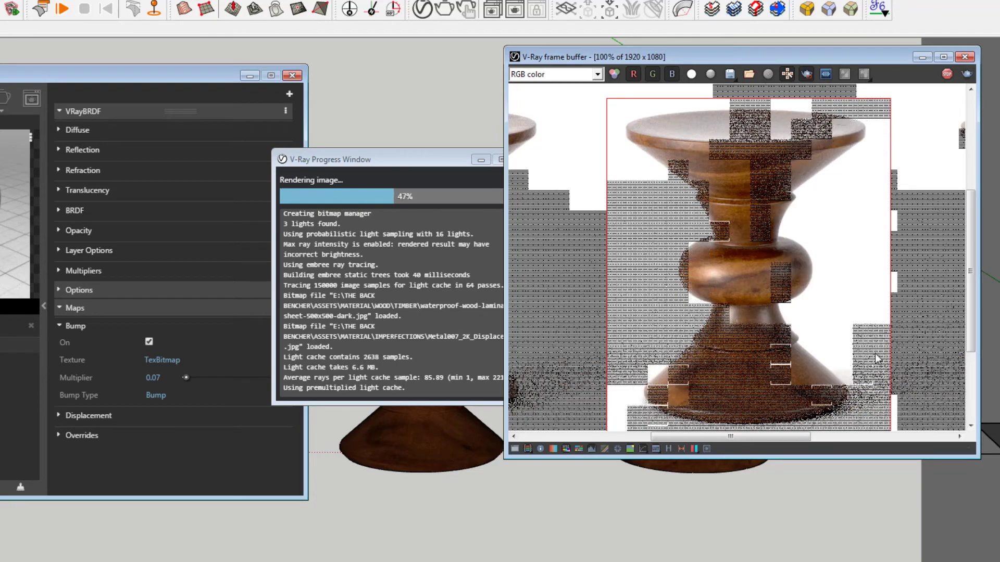
Set the walnut material's Bump Multiplier to 0.1.
{"action": "scroll", "coordinate": [754, 336], "scroll_direction": "up", "scroll_amount": 1}
{"action": "scroll", "coordinate": [779, 246], "scroll_direction": "down", "scroll_amount": 1}
{"action": "scroll", "coordinate": [765, 253], "scroll_direction": "up", "scroll_amount": 1}
{"action": "scroll", "coordinate": [745, 258], "scroll_direction": "down", "scroll_amount": 1}
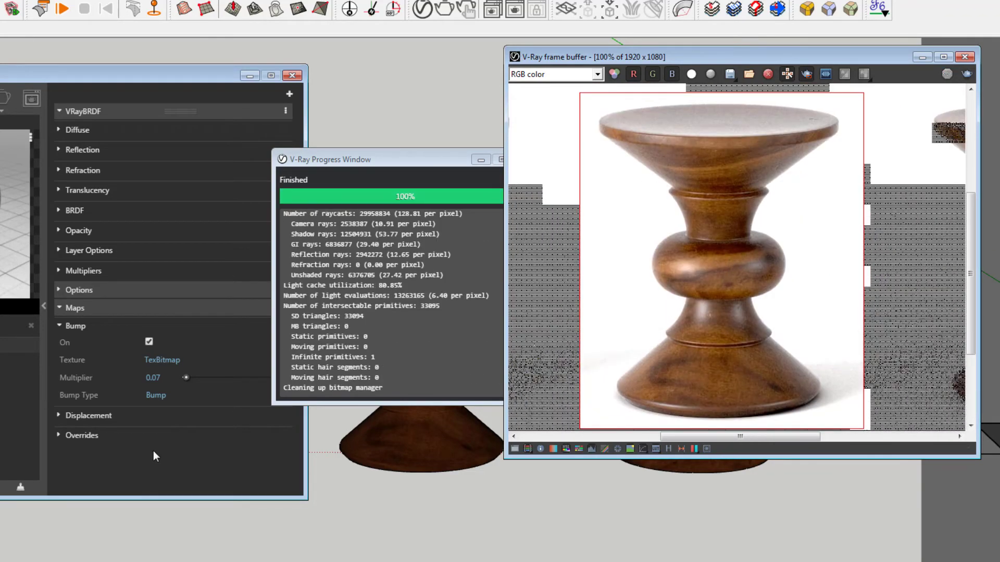
{"action": "double_click", "coordinate": [153, 378]}
{"action": "type", "text": "0.1"}
{"action": "key", "text": "Return"}
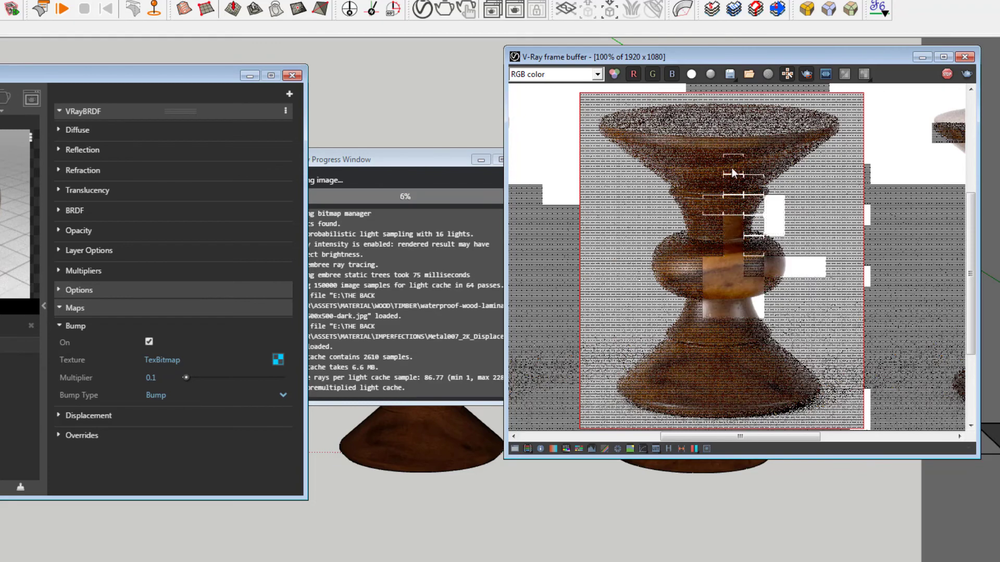
Raise the bump multiplier to 0.2 and reposition the render view to inspect the stool.
{"action": "scroll", "coordinate": [719, 206], "scroll_direction": "up", "scroll_amount": 2}
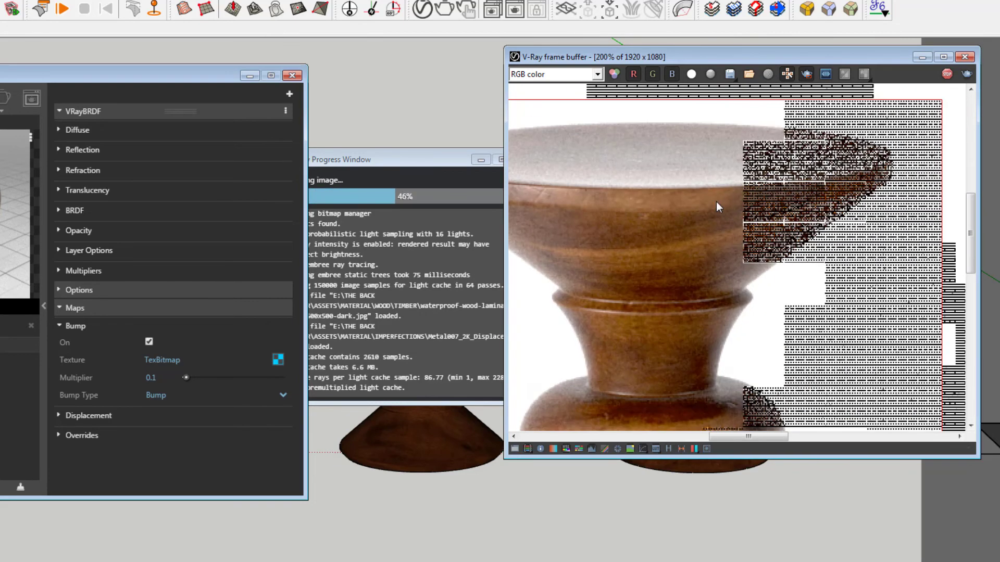
{"action": "scroll", "coordinate": [802, 106], "scroll_direction": "down", "scroll_amount": 2}
{"action": "middle_click_drag", "start_coordinate": [802, 106], "coordinate": [833, 108]}
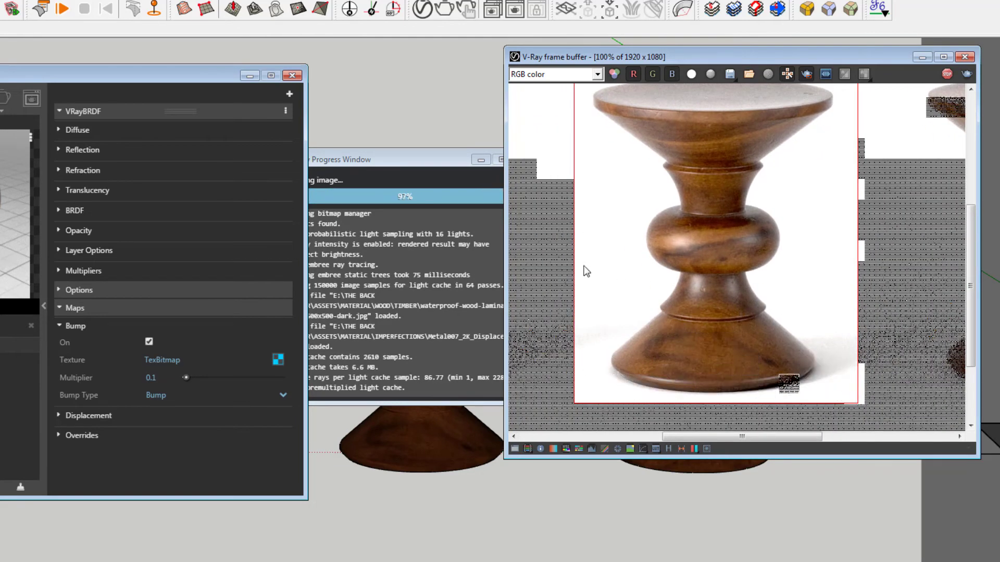
{"action": "left_click_drag", "start_coordinate": [184, 374], "coordinate": [185, 373]}
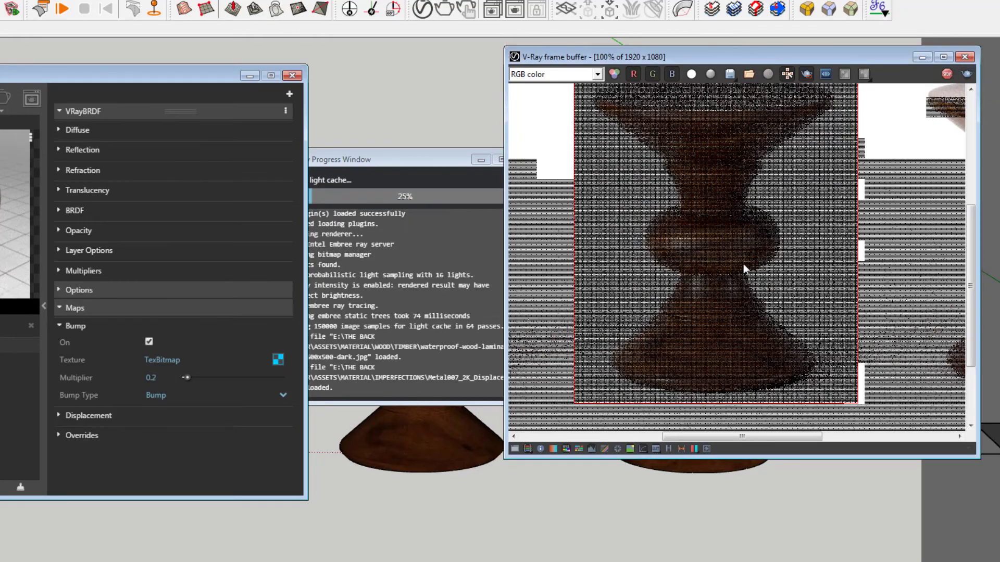
{"action": "mouse_move", "coordinate": [719, 209]}
{"action": "middle_mouse_down"}
{"action": "mouse_move", "coordinate": [717, 229]}
{"action": "mouse_move", "coordinate": [660, 181]}
{"action": "middle_mouse_up"}
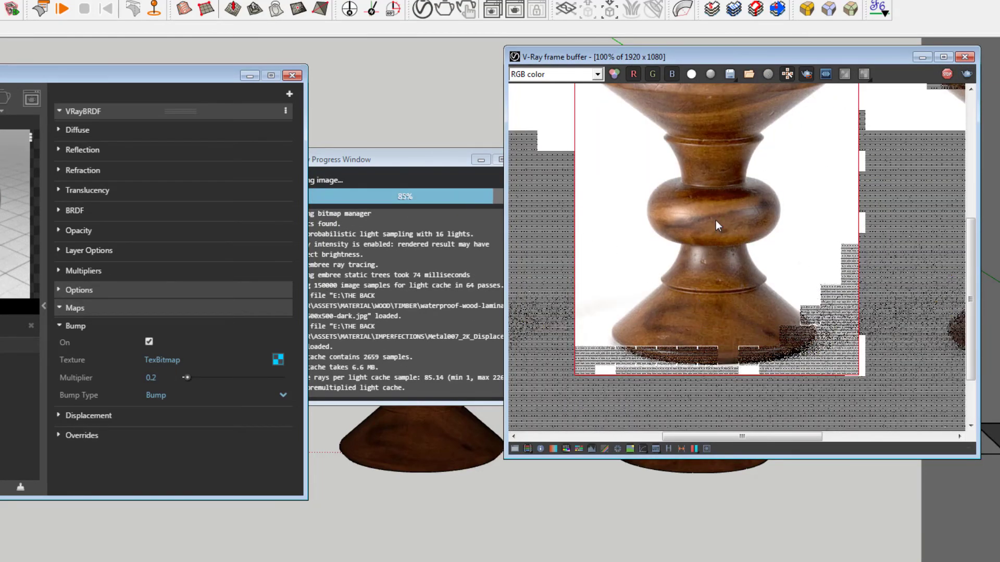
{"action": "middle_click_drag", "start_coordinate": [715, 220], "coordinate": [705, 258]}
{"action": "scroll", "coordinate": [674, 362], "scroll_direction": "down", "scroll_amount": 2}
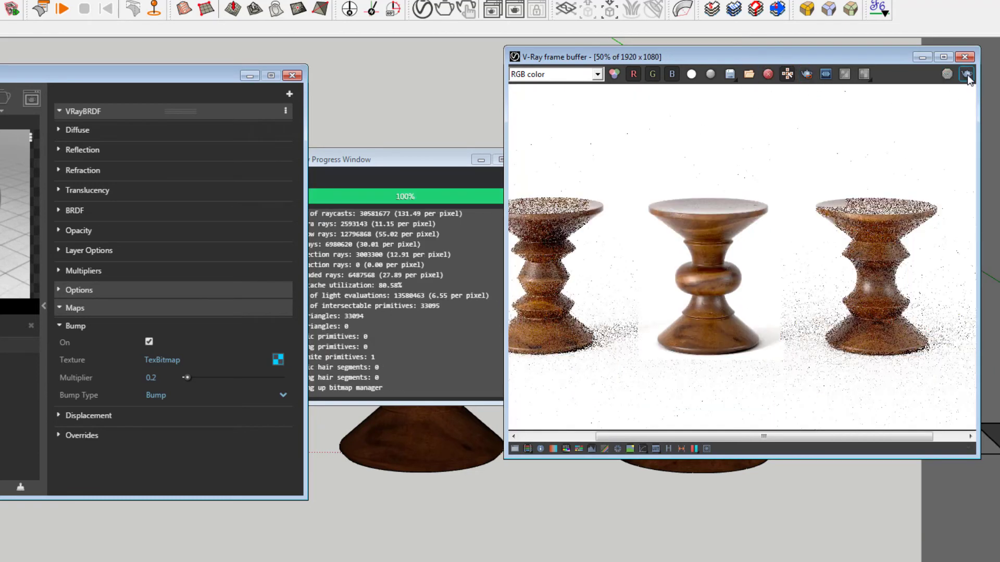